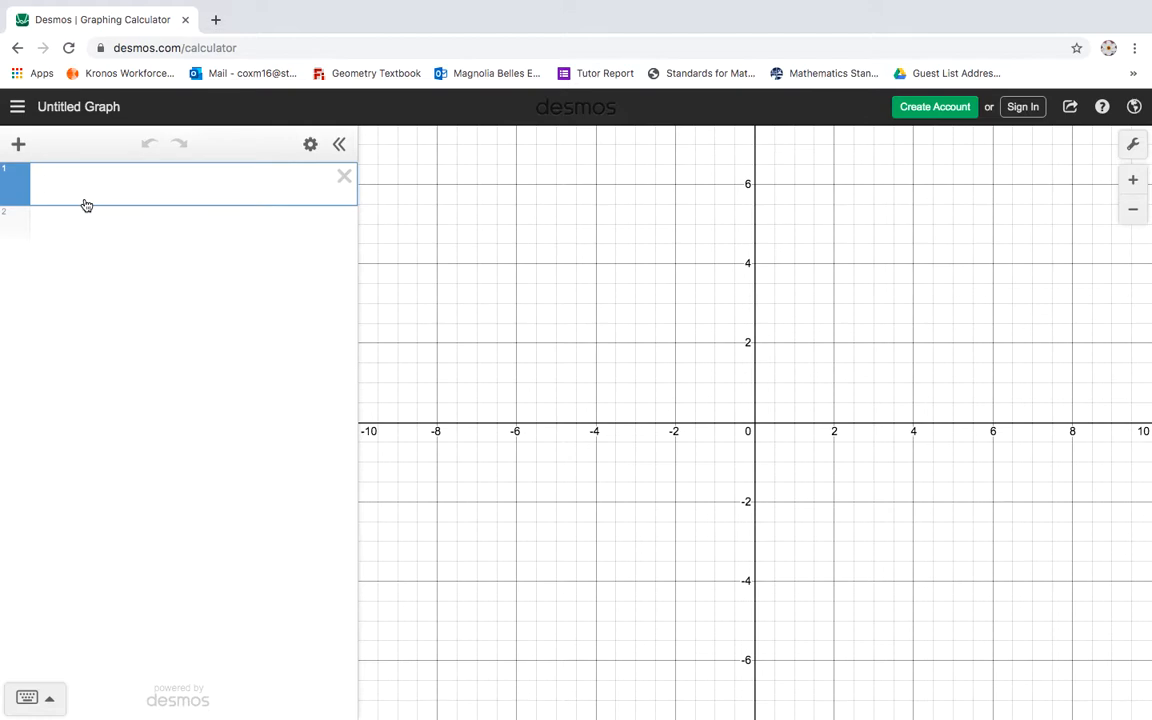
Step: Graph the line x + 3 as the first expression and show the coordinates of its y-intercept
type("x + 3")
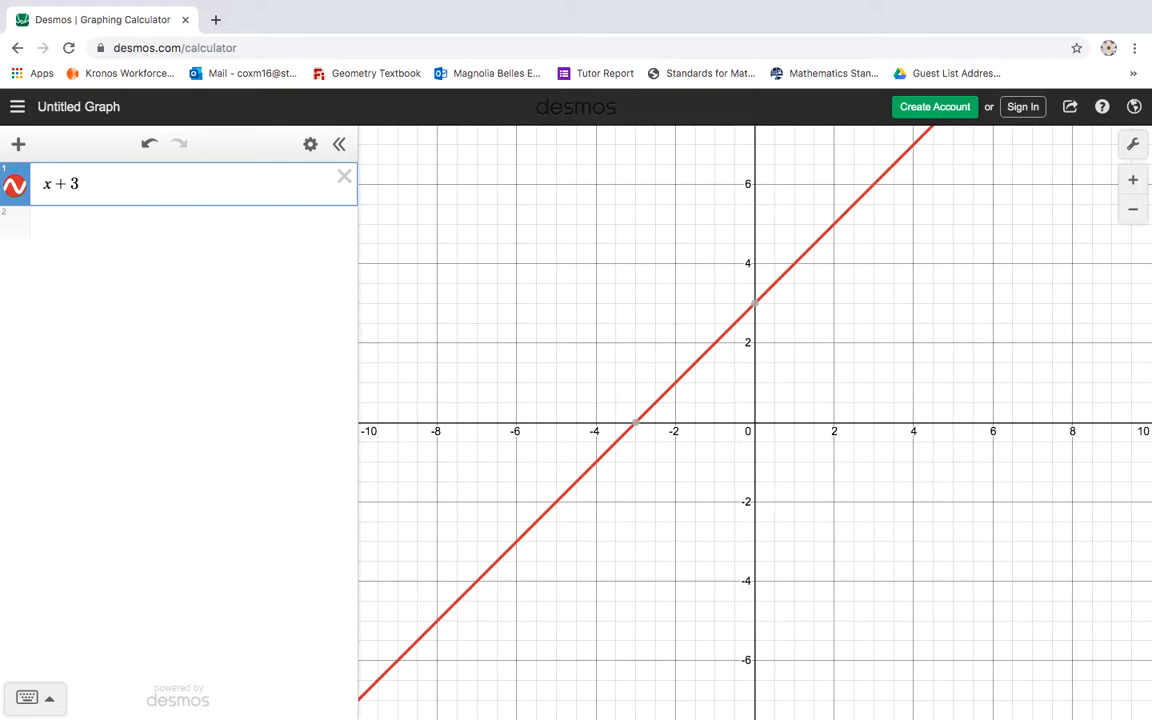
type(" +5")
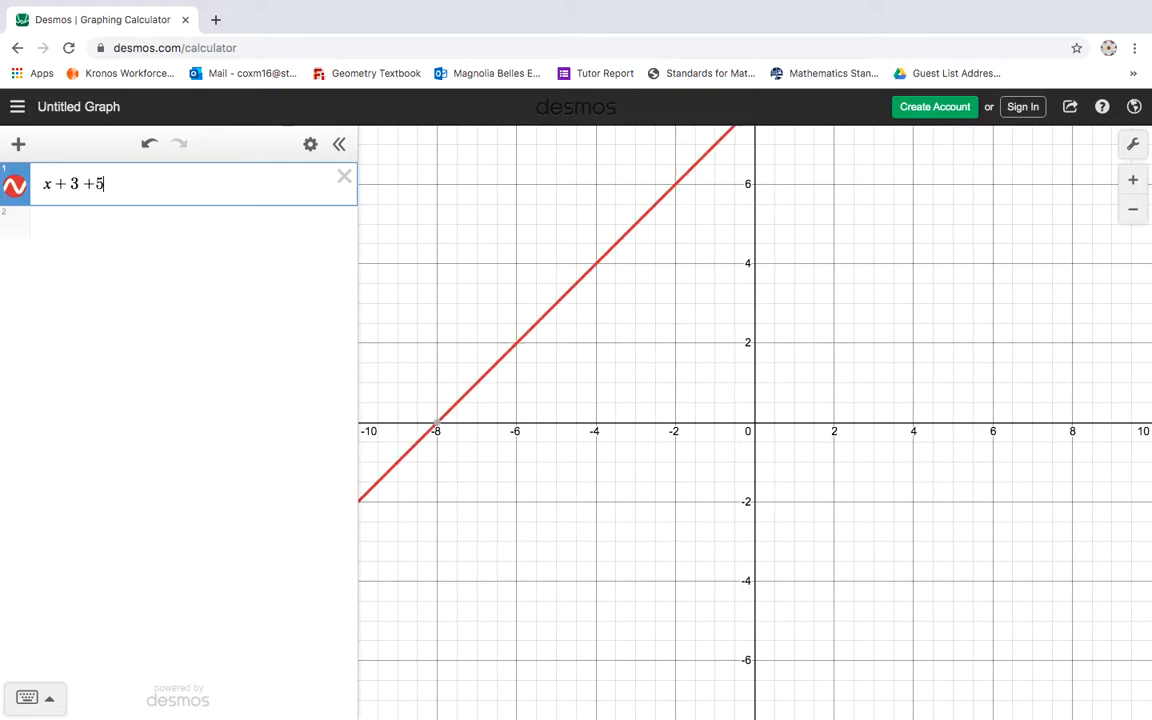
key("BackSpace")
key("BackSpace")
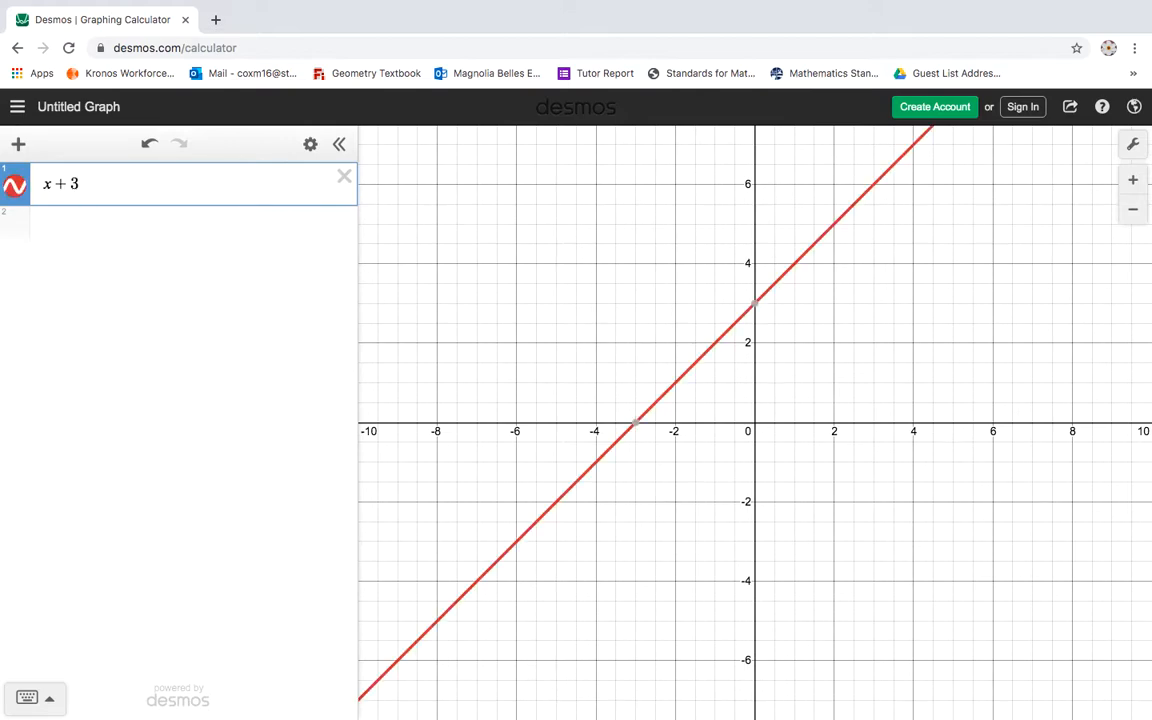
left_click(755, 304)
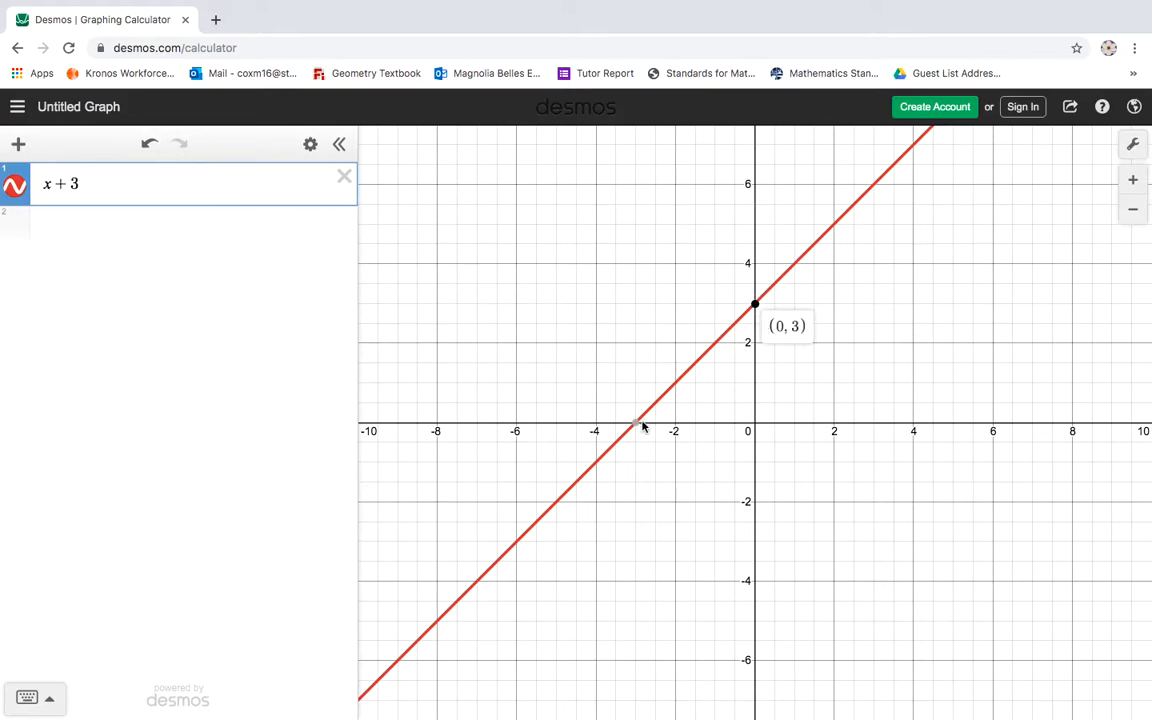
Step: Turn the first expression into the equation x + 3 = 5 and mark where its graph crosses the x-axis
left_click(168, 175)
type("=5")
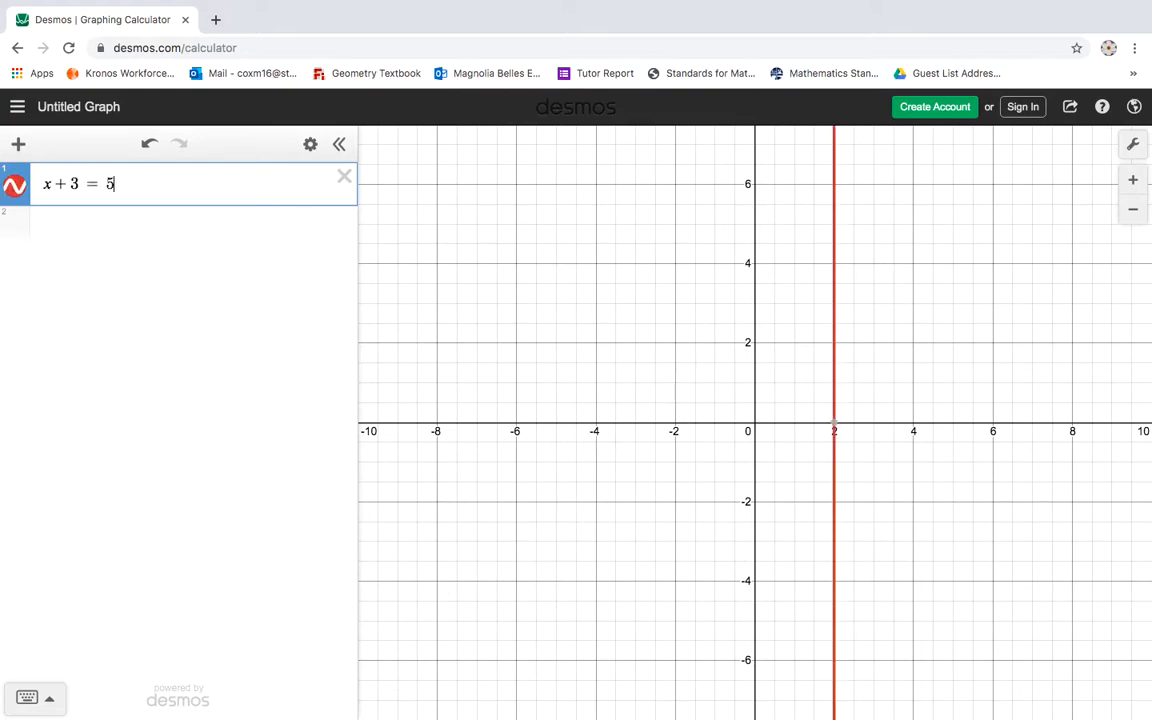
key("Return")
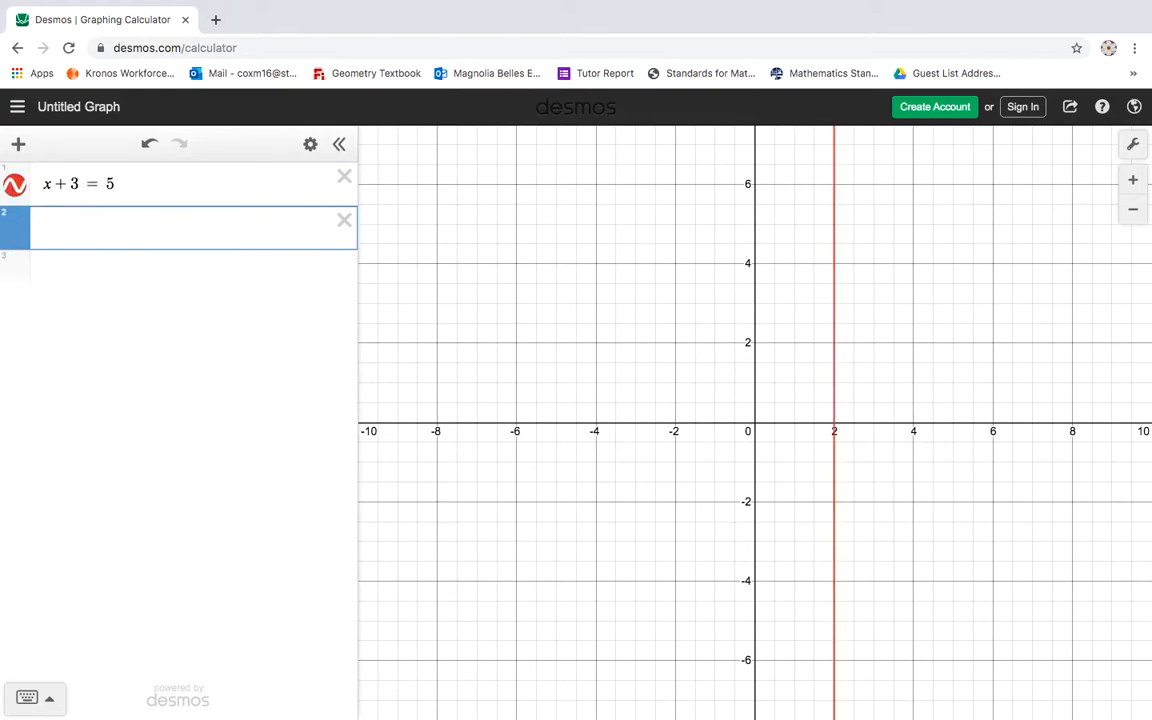
left_click(116, 183)
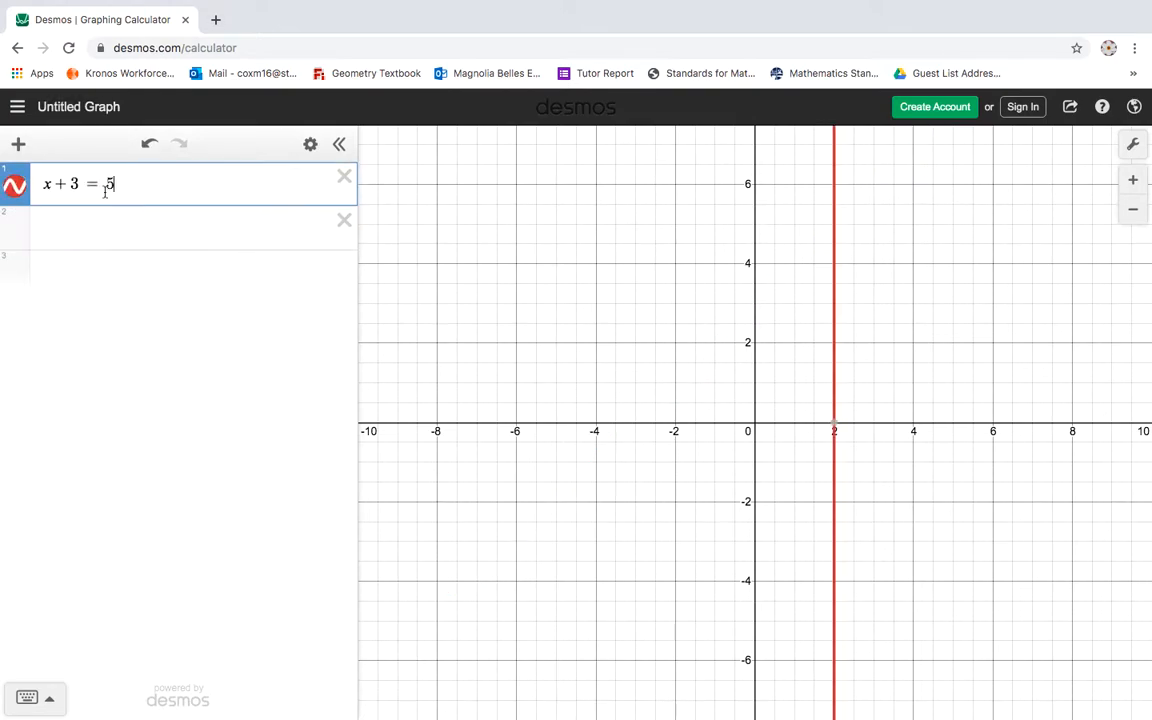
left_click(834, 424)
Step: Remove the right side of the equation and change the first expression to x + 7
left_click(206, 173)
mouse_move(835, 431)
mouse_move(316, 3)
key("BackSpace")
key("BackSpace")
key("BackSpace")
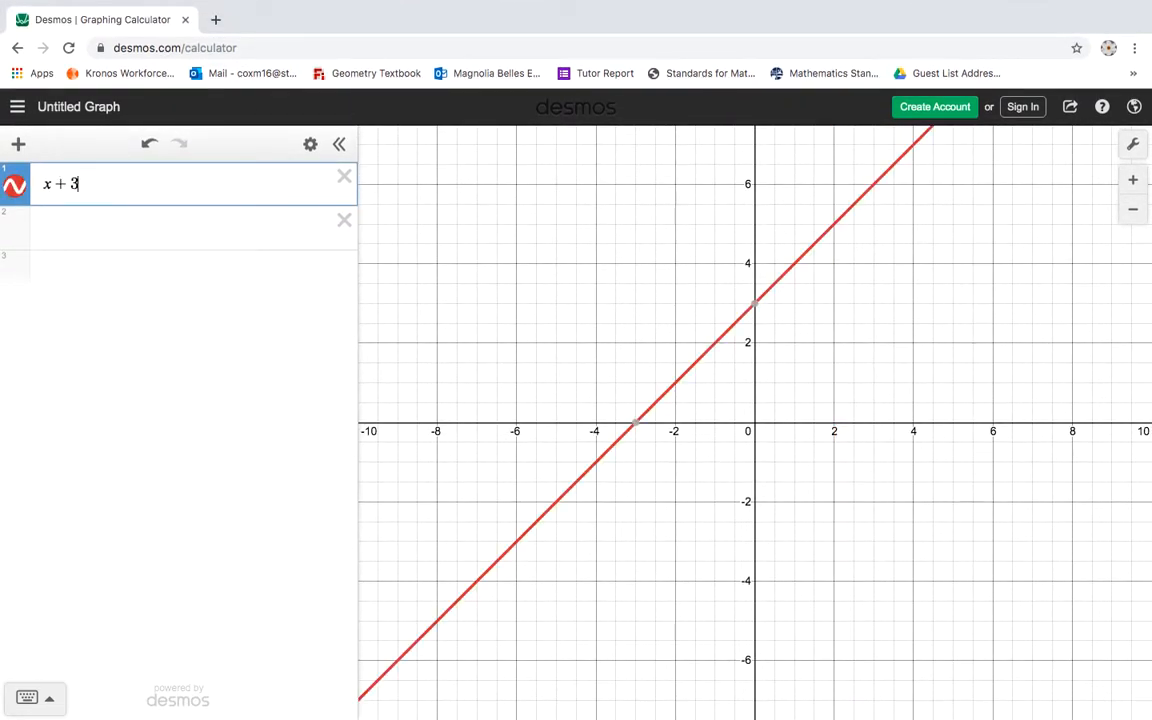
key("BackSpace")
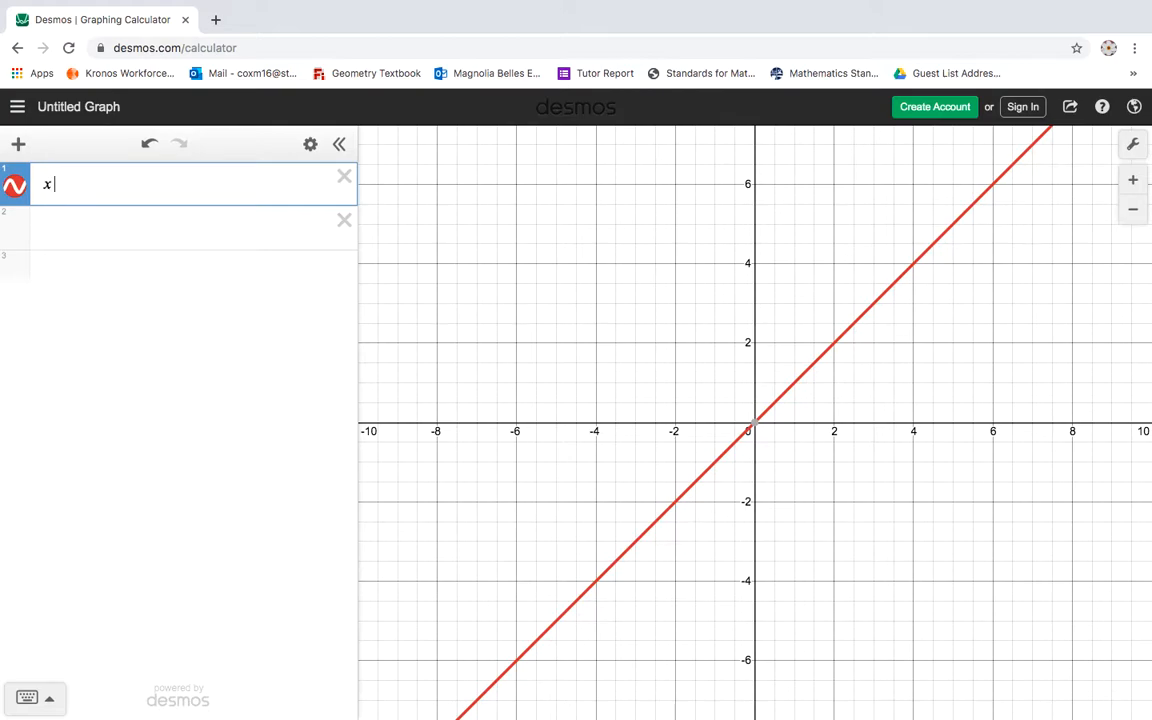
type("+7")
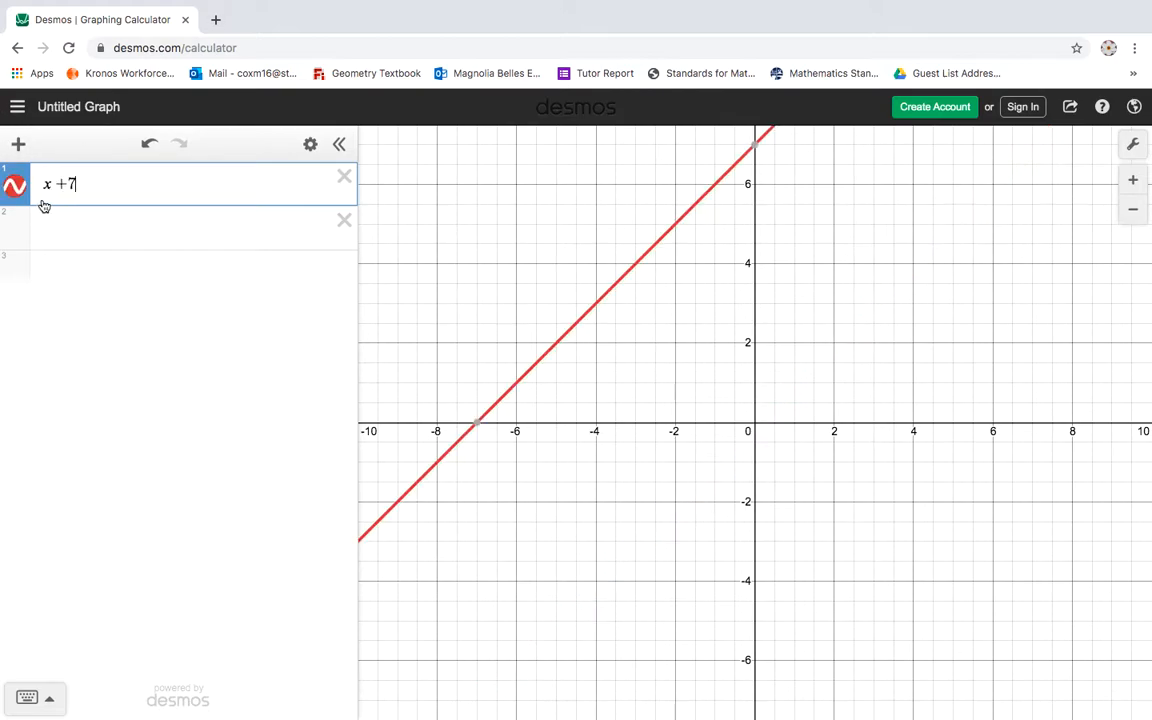
left_click(16, 186)
left_click(17, 187)
right_click(15, 188)
left_click(15, 190)
left_click(16, 188)
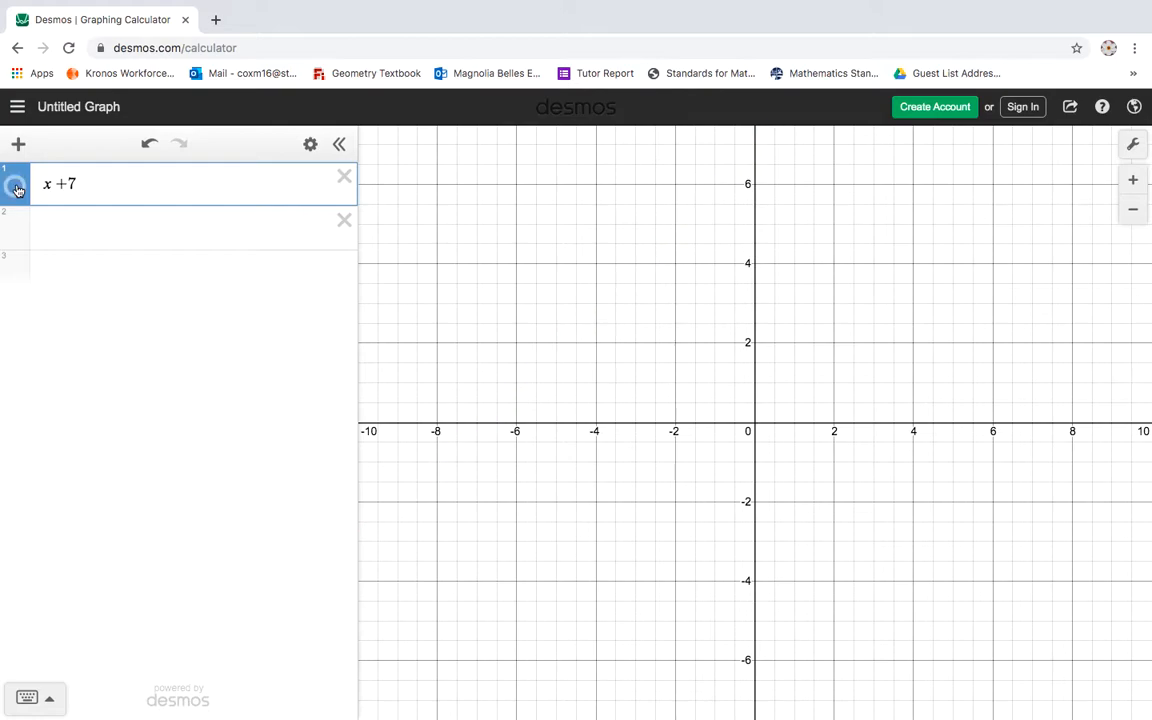
left_click(15, 188)
right_click(14, 187)
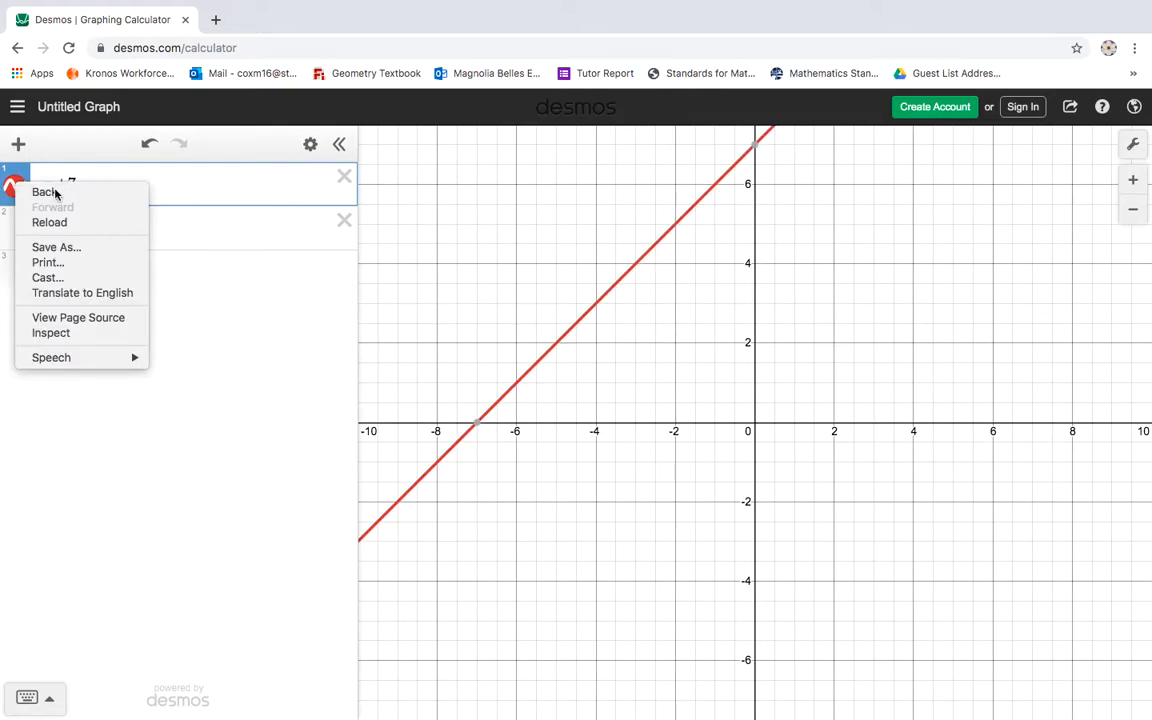
left_click(562, 343)
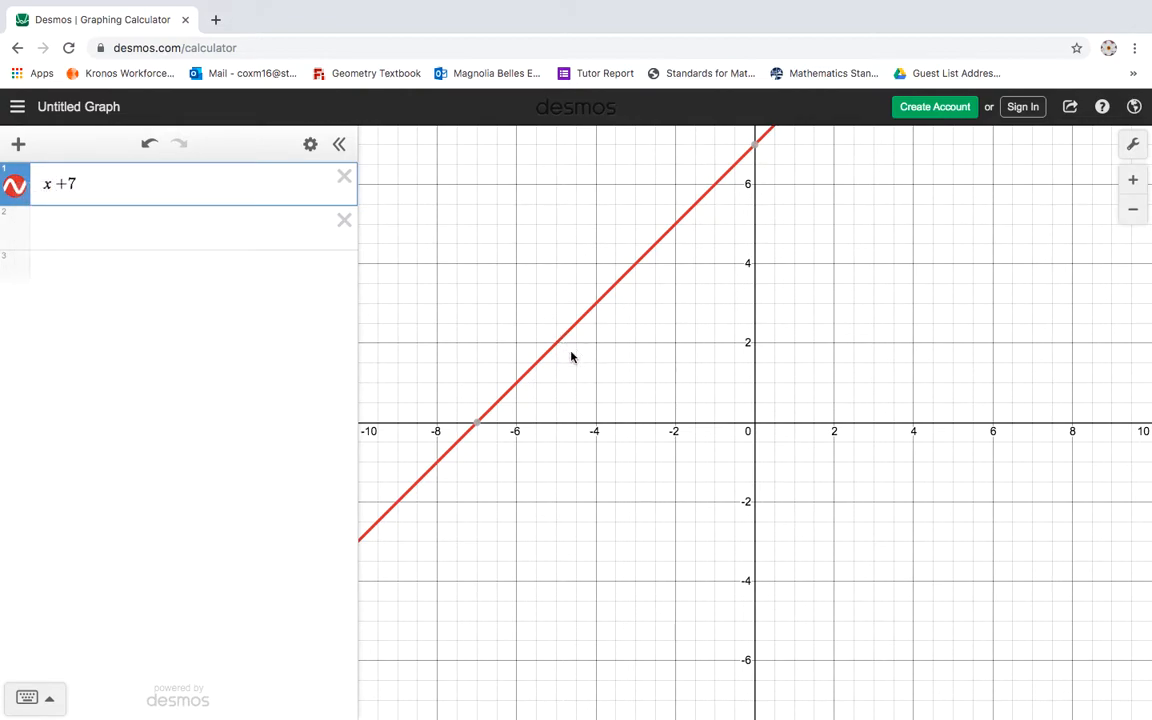
Step: Graph the line -x + 10 as the second expression so that its intersection with x + 7 can be seen
left_click(247, 221)
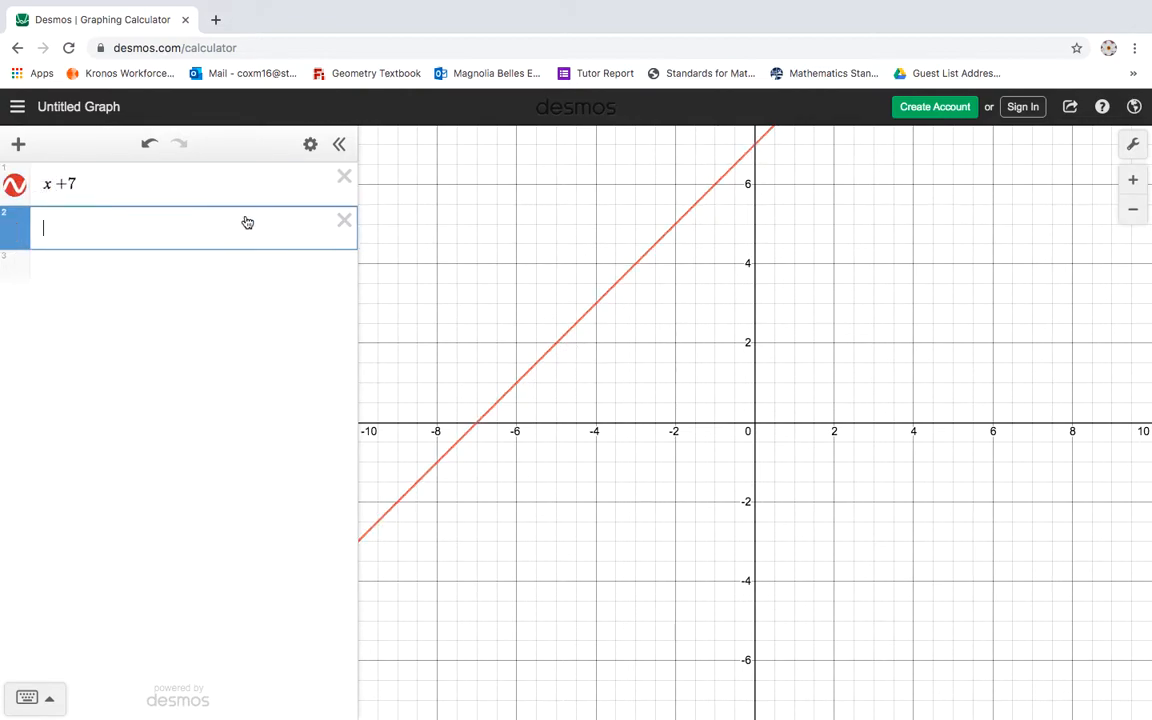
type("x+")
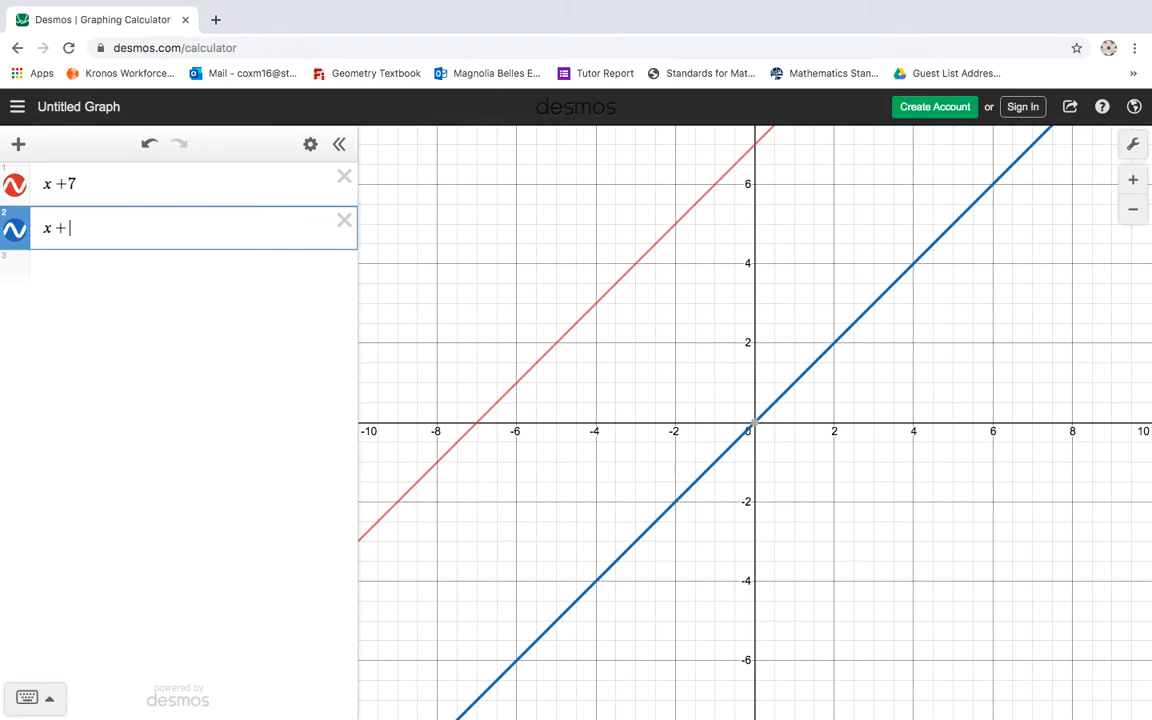
type("10")
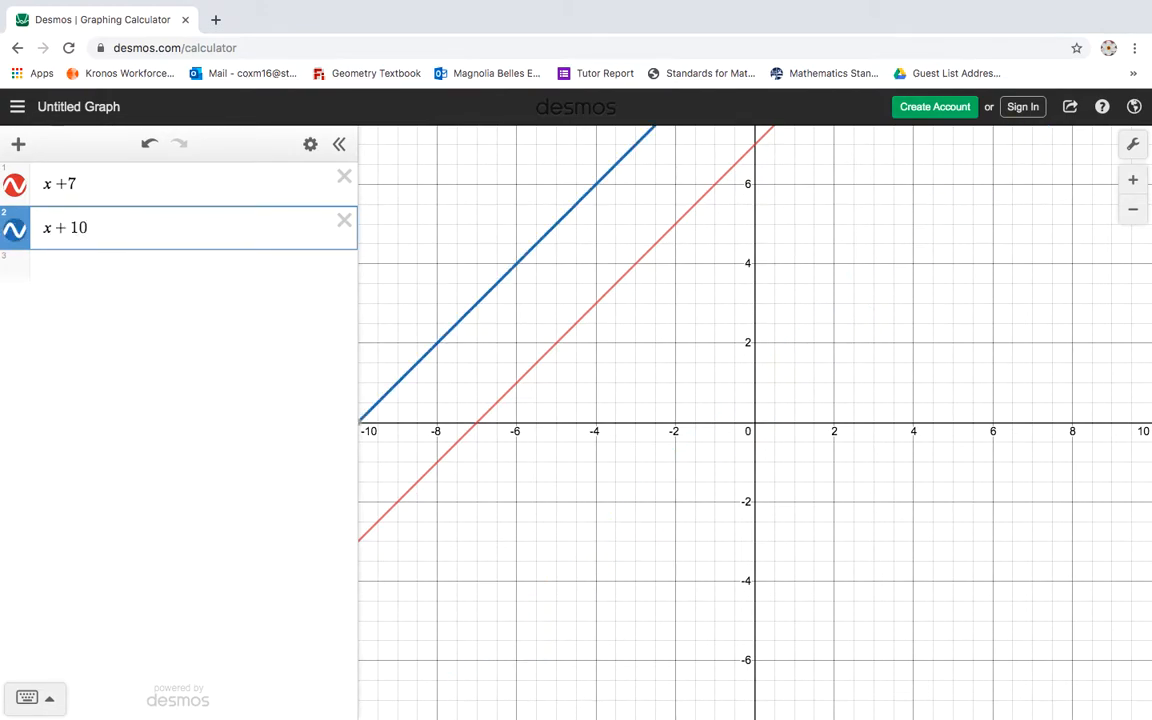
left_click(43, 227)
type("-")
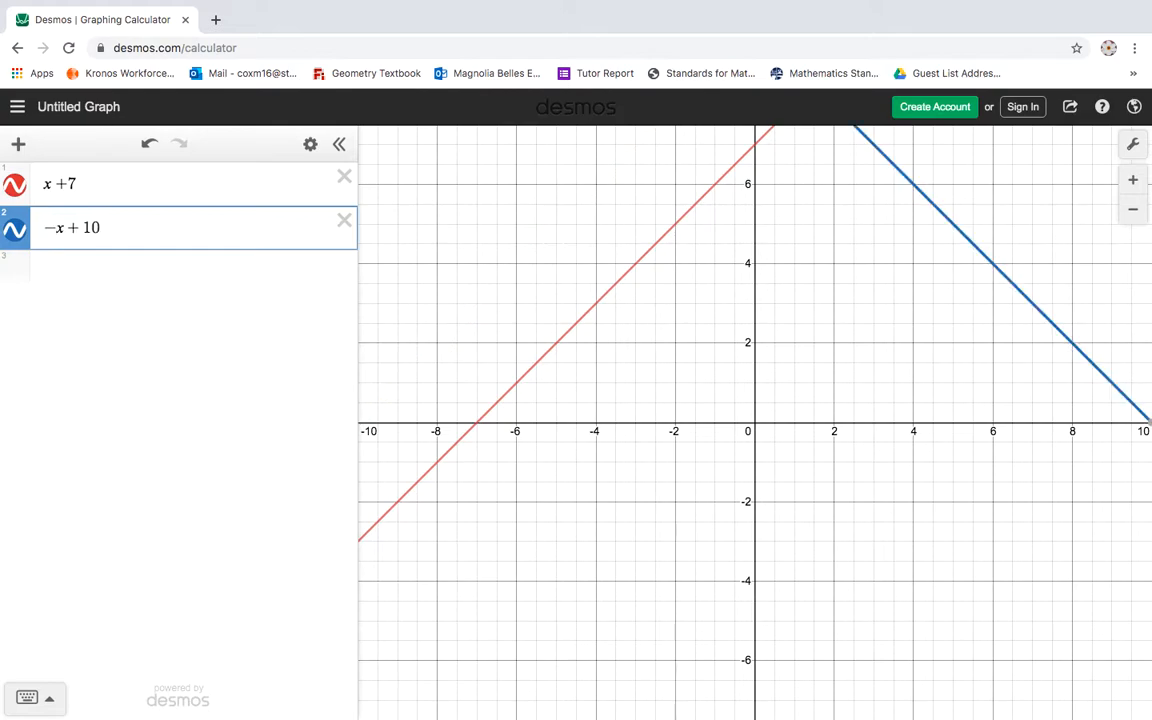
scroll(705, 401, "down", 5)
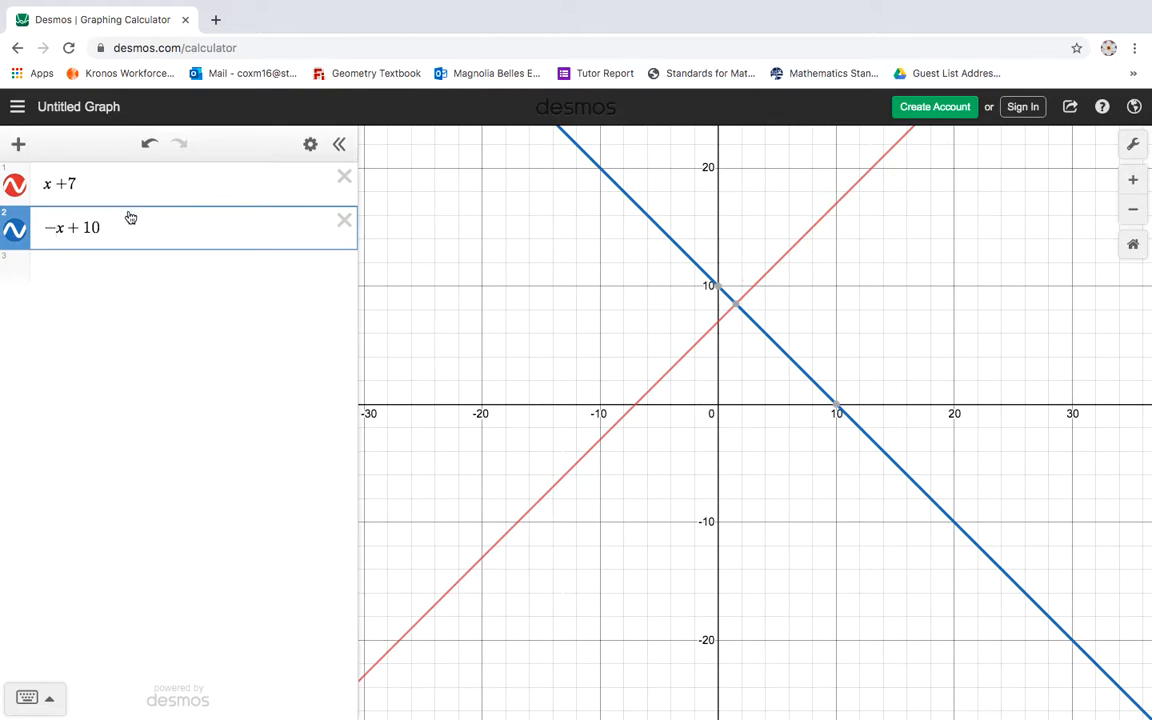
Step: Clear the second expression and extend the first one to the equation x + 7 = 3x + 6
left_click_drag(112, 228, 42, 228)
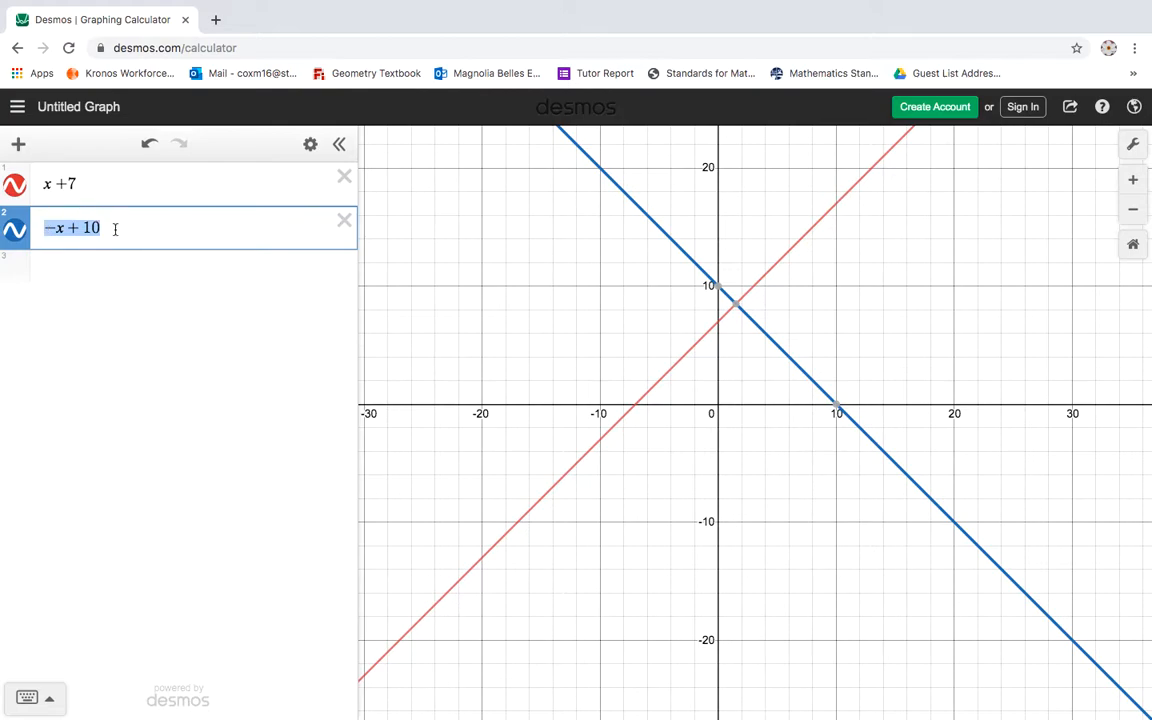
key("BackSpace")
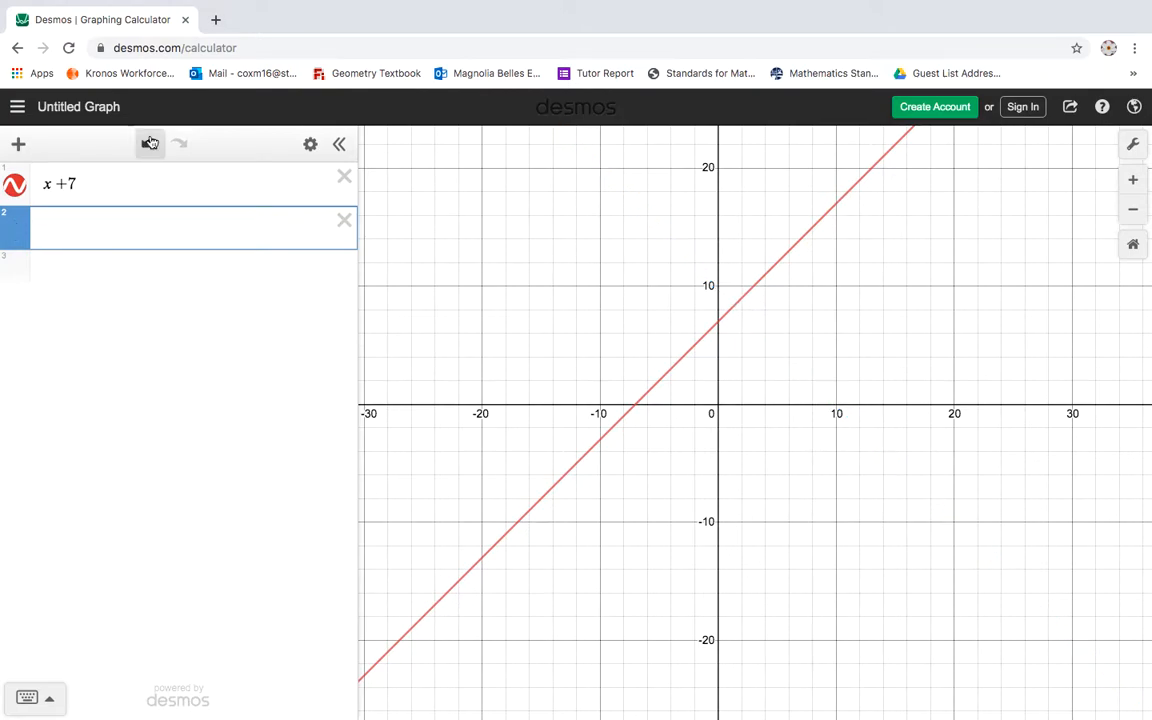
left_click(118, 180)
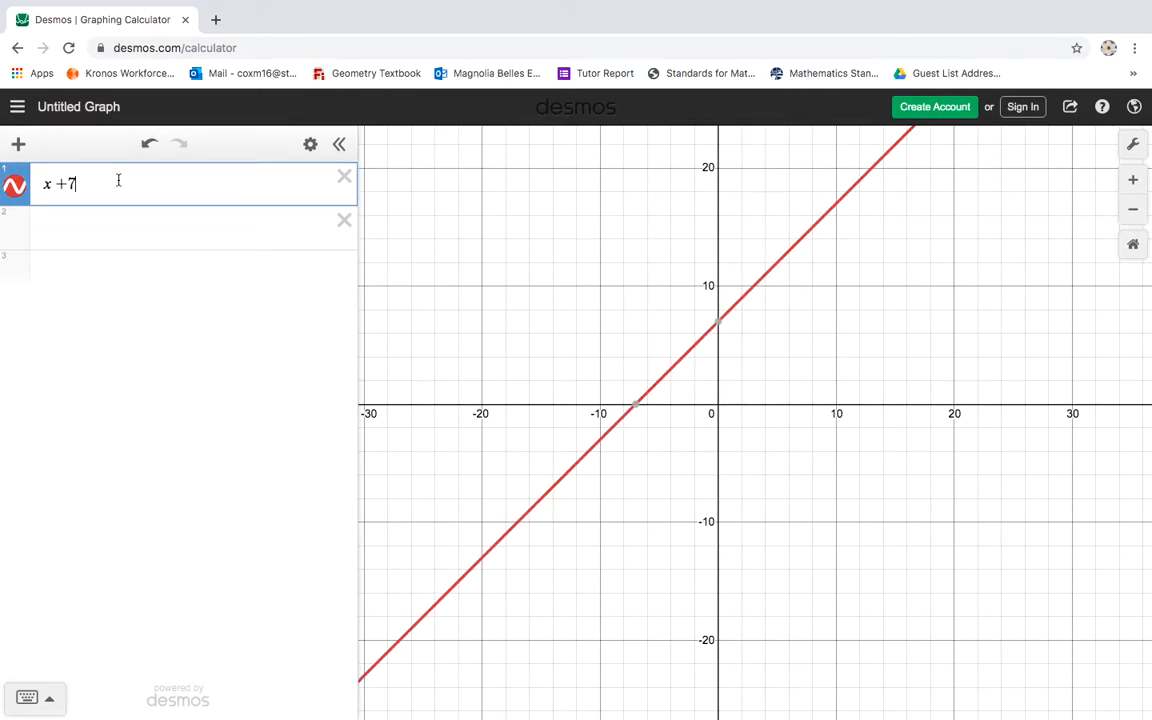
type("+")
key("BackSpace")
type("-")
key("BackSpace")
type("=")
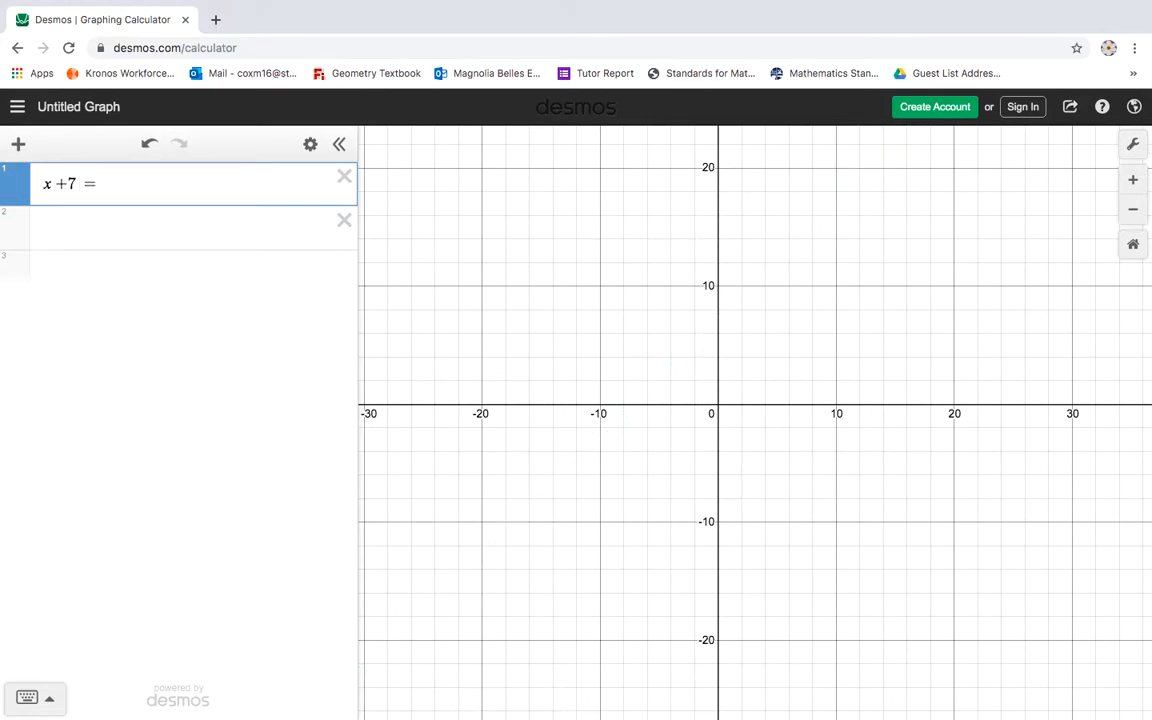
type("x ")
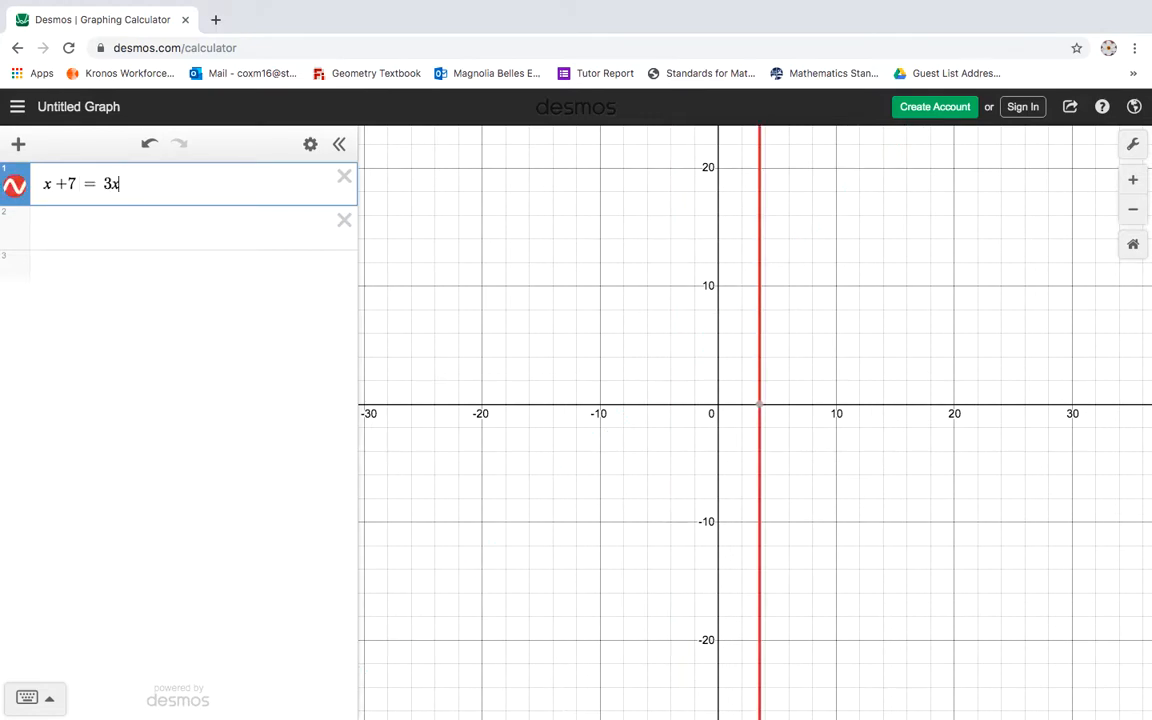
type("+ ")
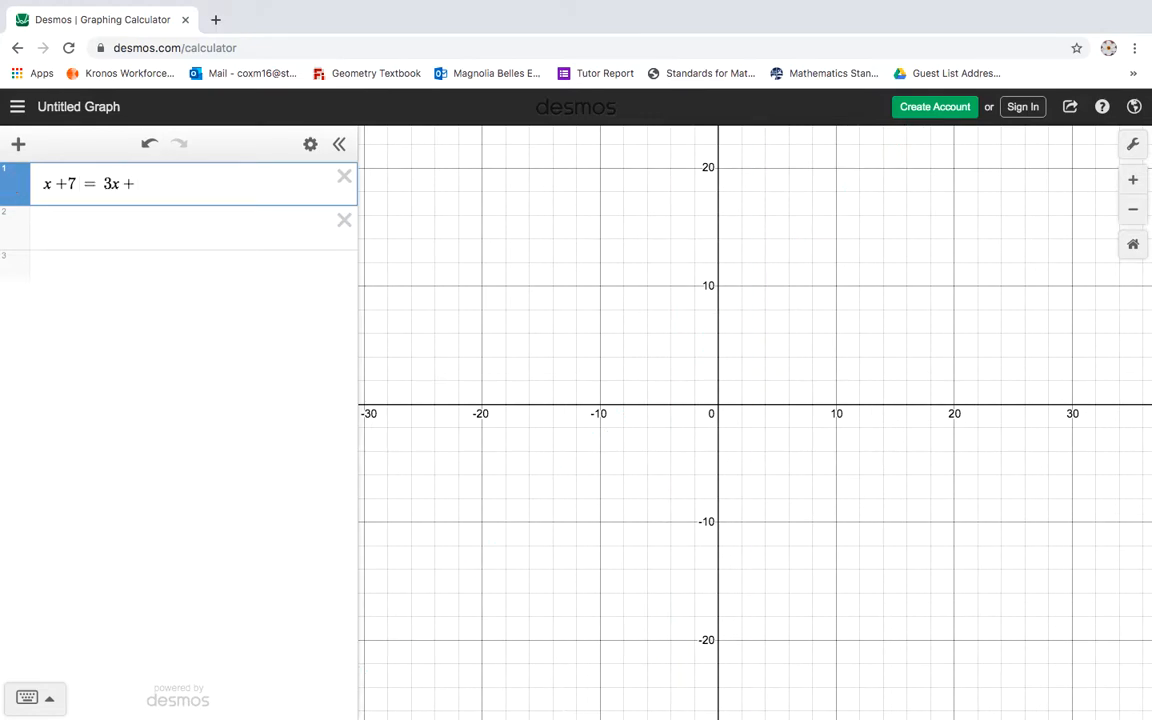
type("6")
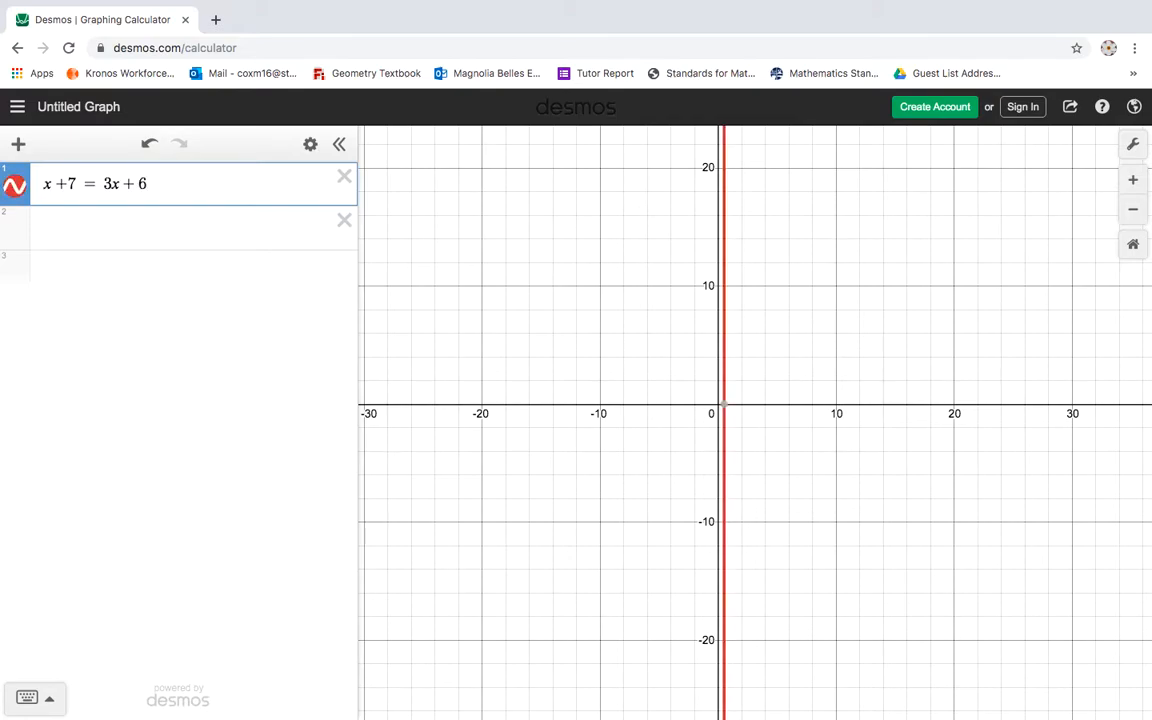
Step: Make the 3x term negative so the first equation reads x + 7 = -3x + 6
scroll(537, 289, "down", 10)
scroll(541, 287, "down", 3)
scroll(656, 270, "down", 3)
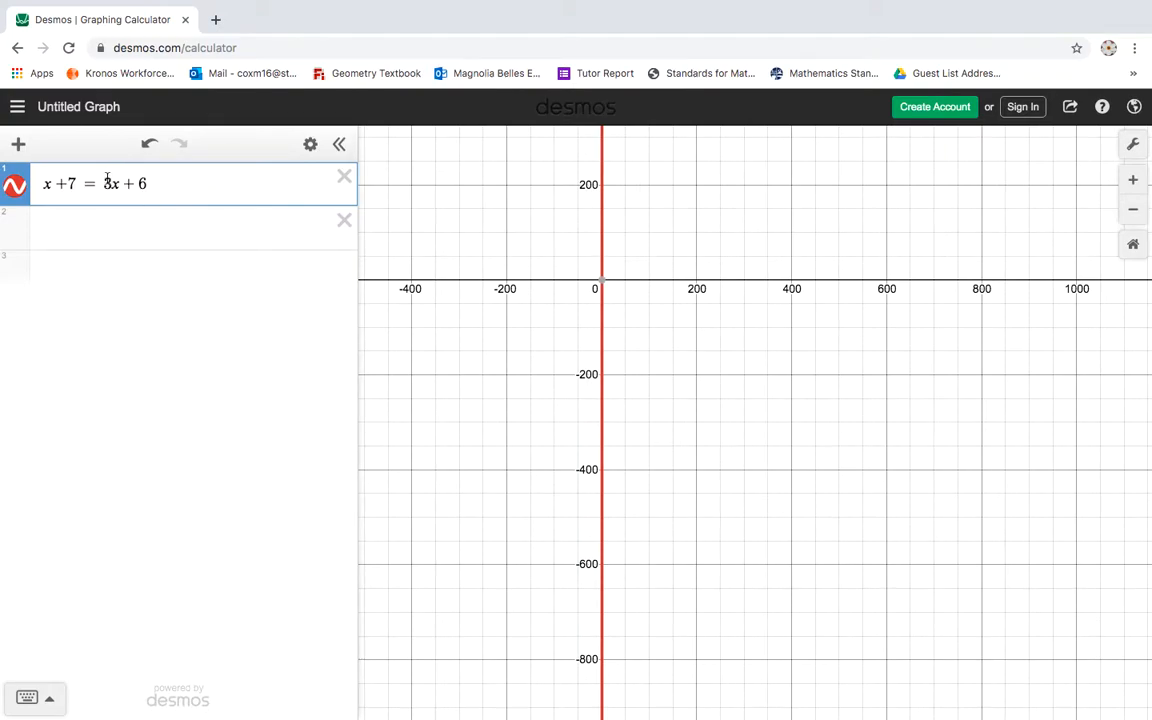
left_click(103, 183)
type("-")
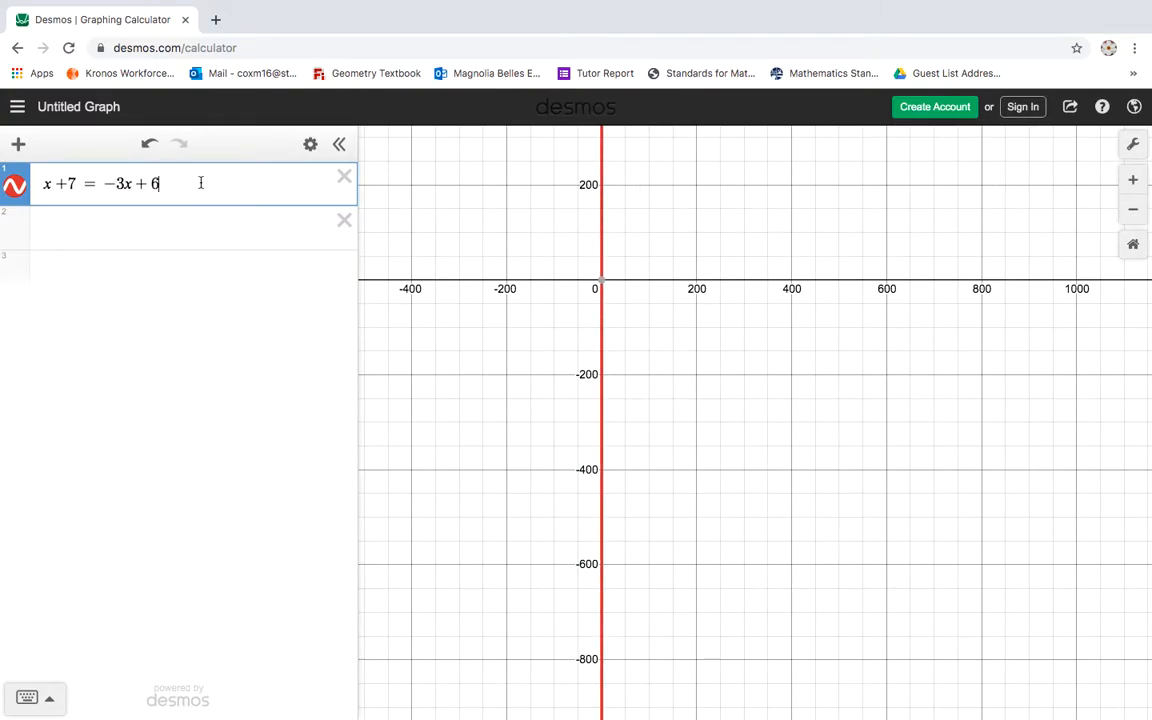
key("ctrl+Up")
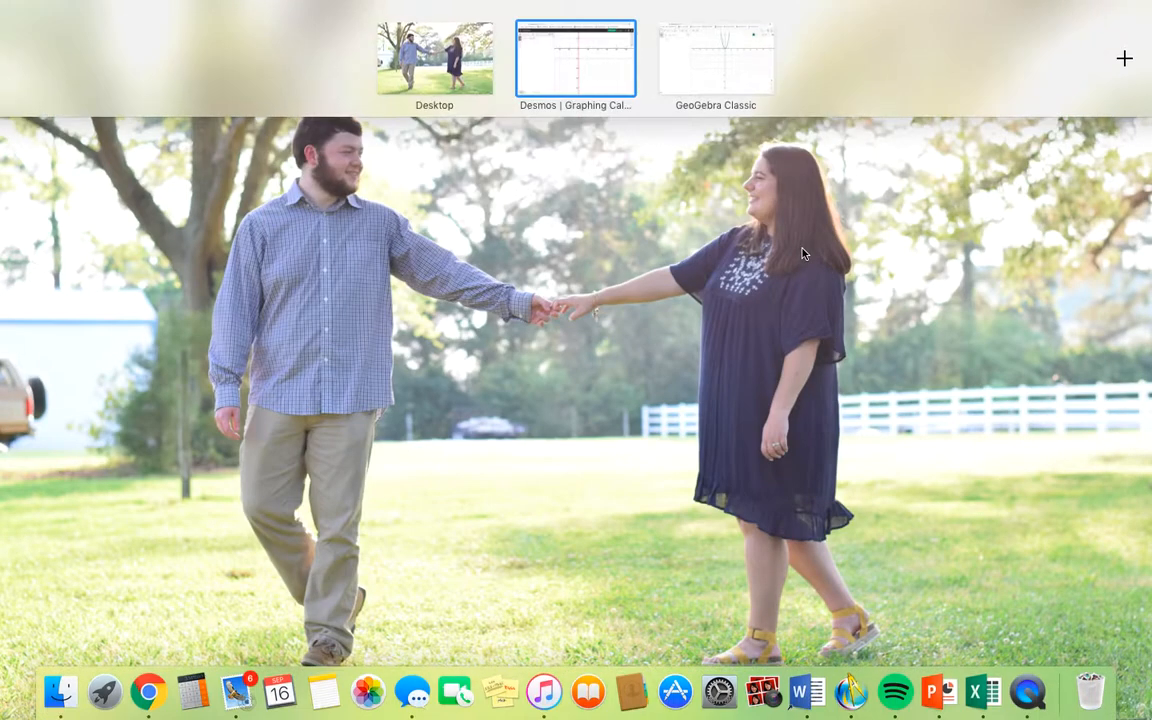
left_click(545, 72)
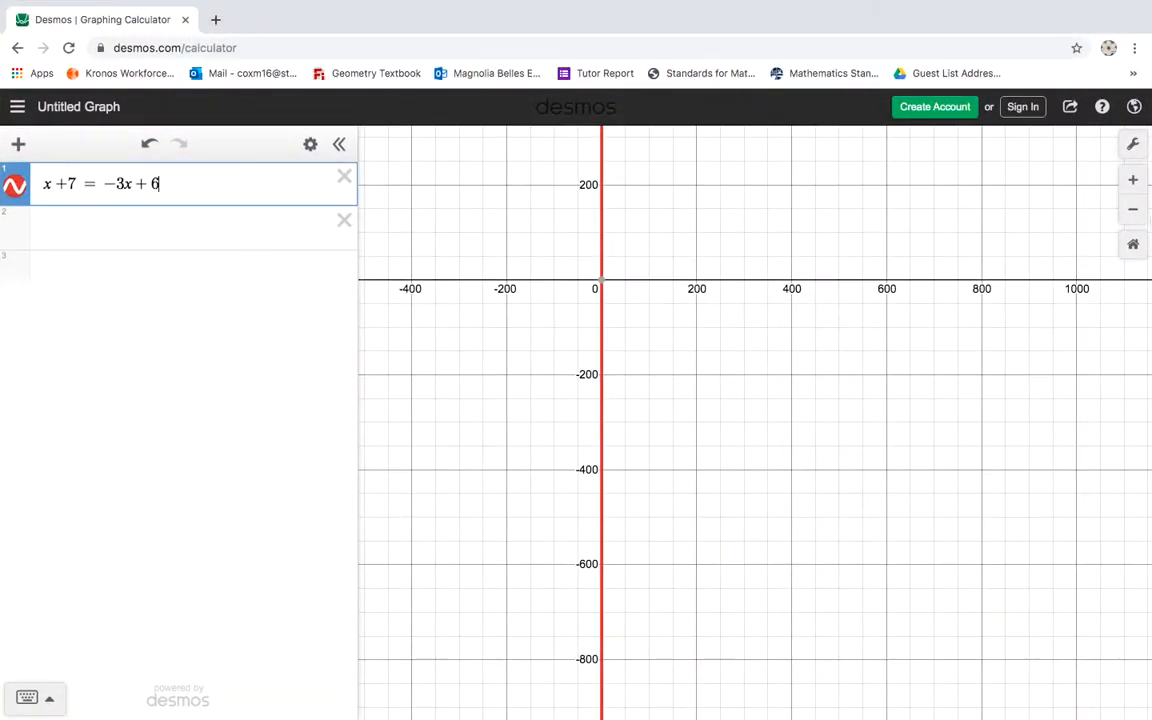
left_click(1132, 184)
left_click(1132, 184)
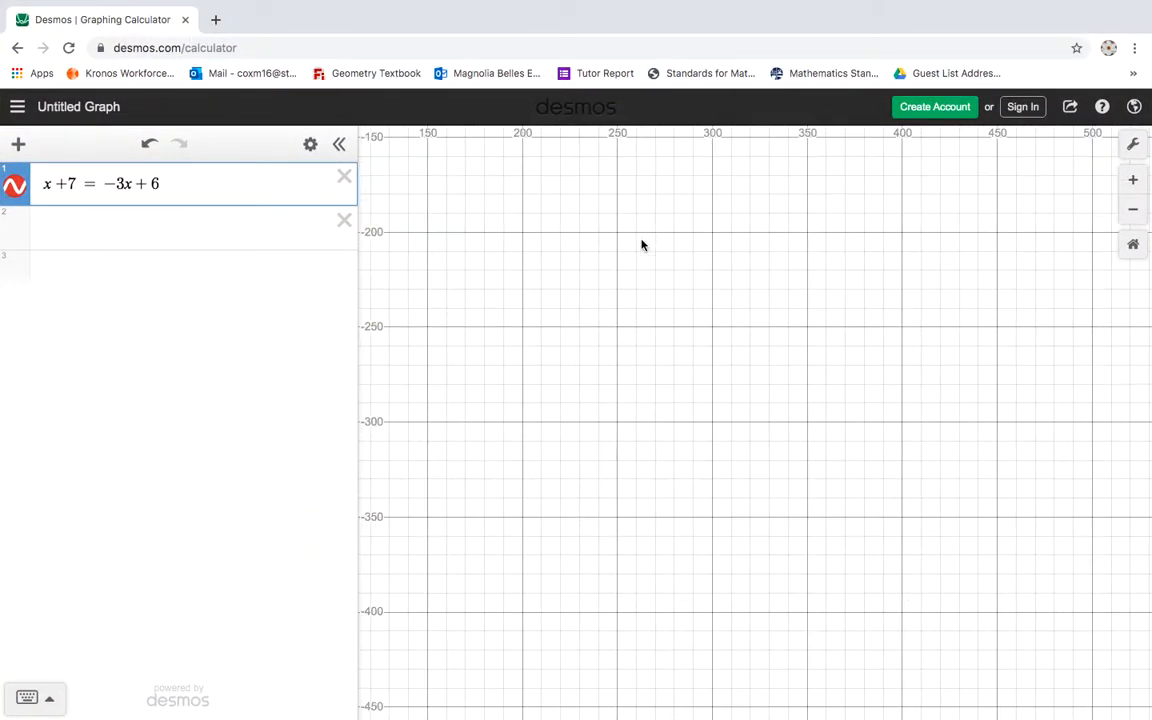
scroll(703, 347, "down", 10)
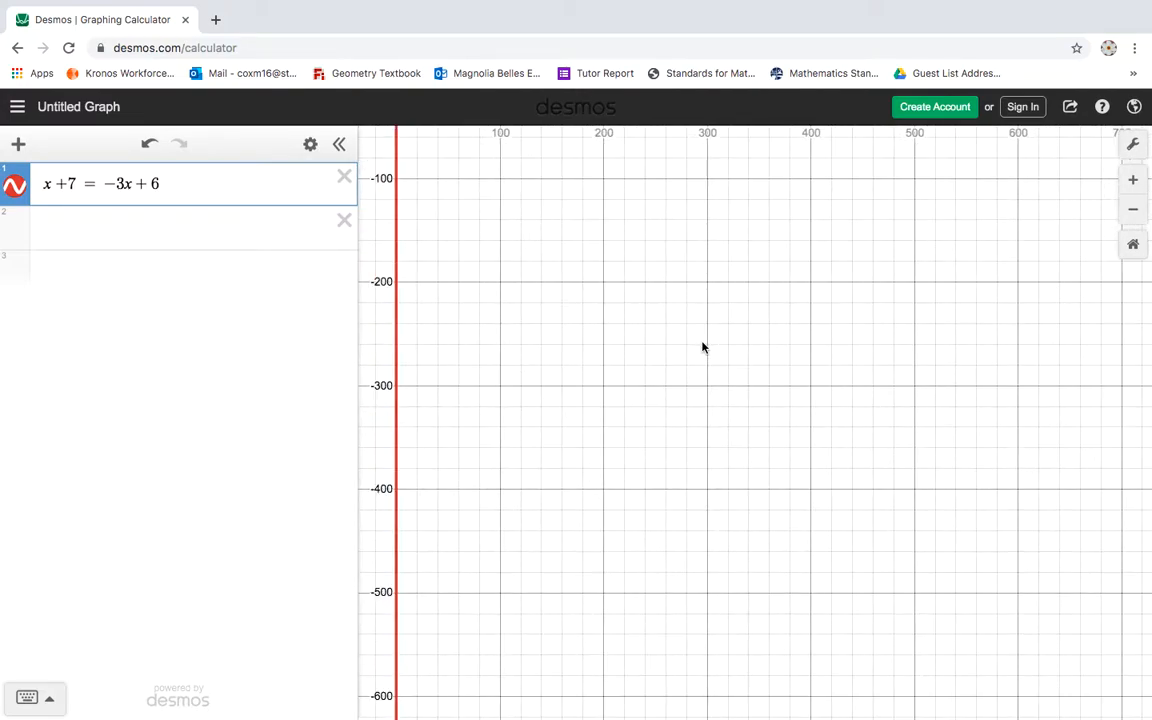
scroll(703, 347, "down", 4)
Step: Remove the equals sign and the right side of the first equation, leaving x + 7
left_click(257, 177)
key("BackSpace")
key("BackSpace")
key("BackSpace")
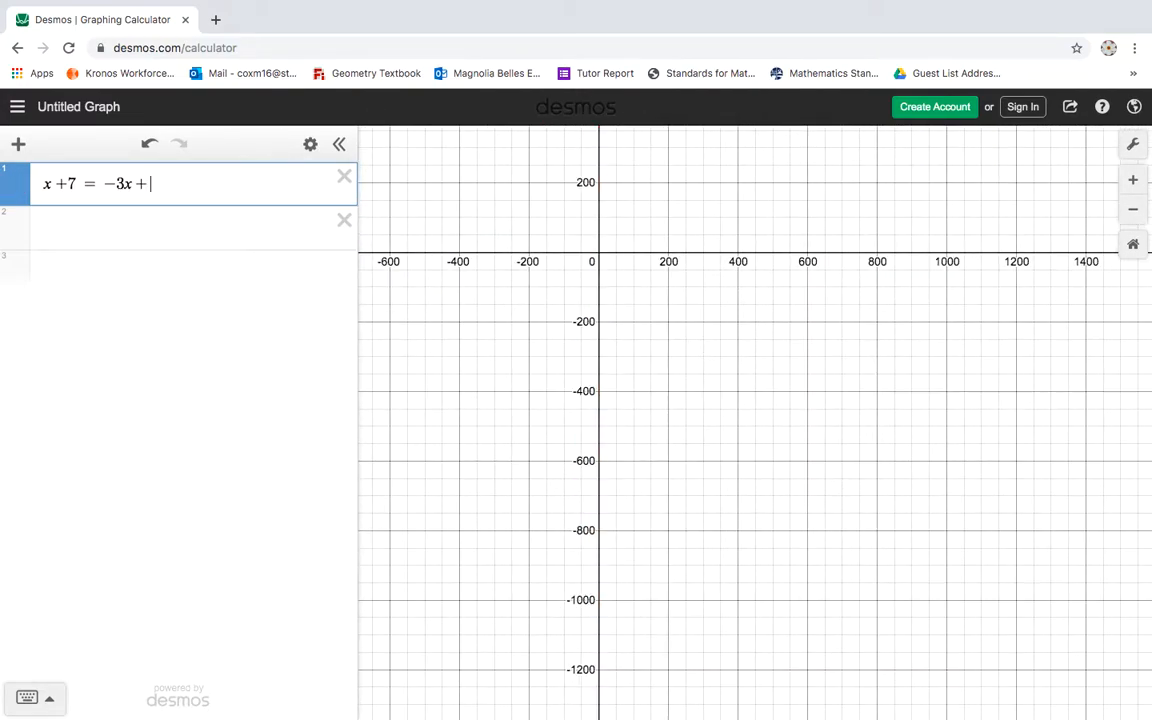
key("BackSpace")
type("x")
key("BackSpace")
key("BackSpace")
key("BackSpace")
Step: Graph the line -x + 5 as the second expression
left_click(194, 214)
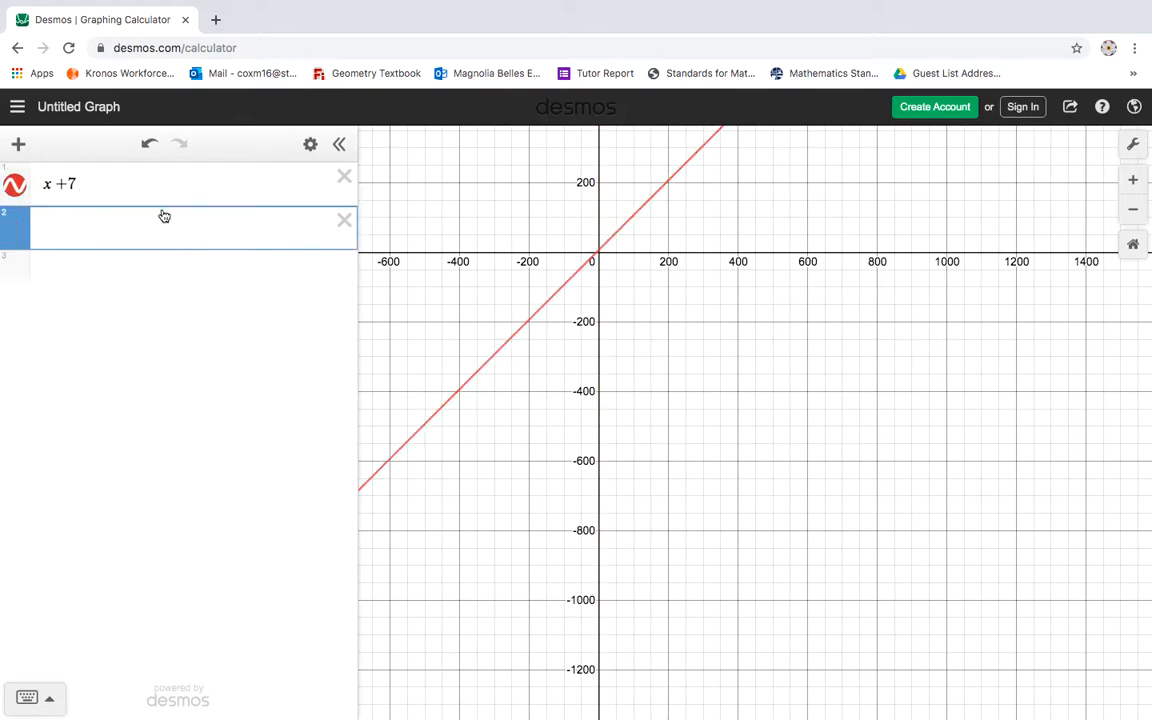
type("-x ")
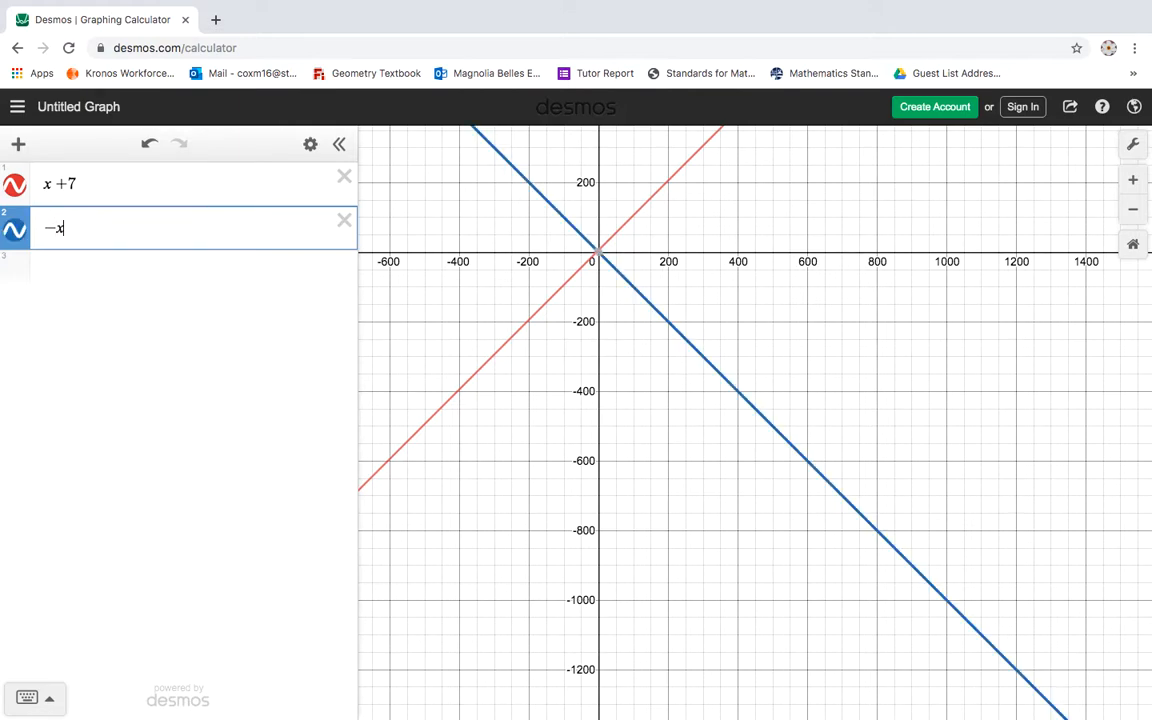
type("+ 5")
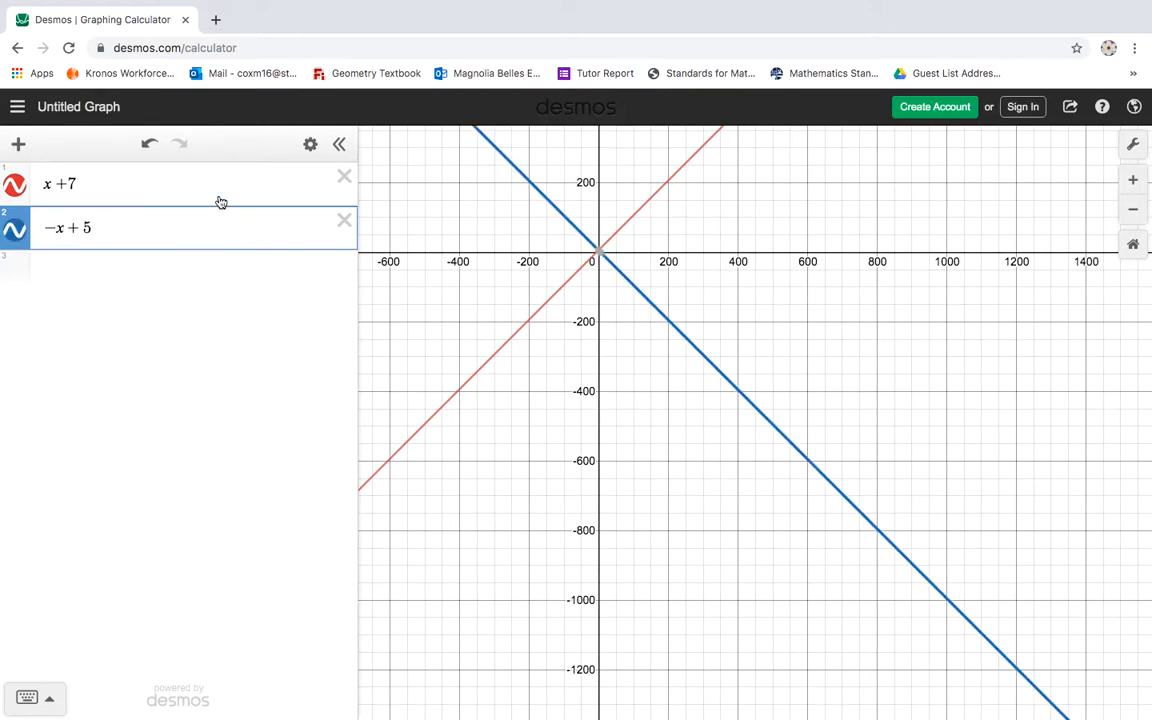
Step: Check the coordinates where the two lines intersect and delete all expressions from the graph
mouse_move(597, 255)
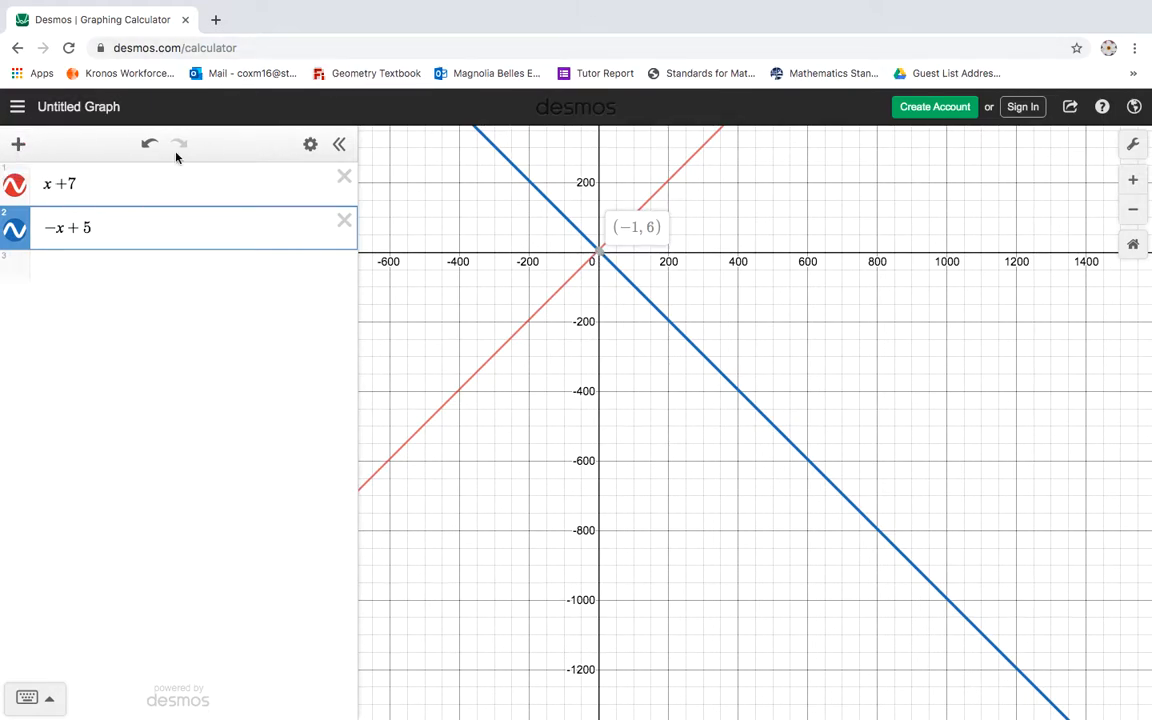
left_click(17, 143)
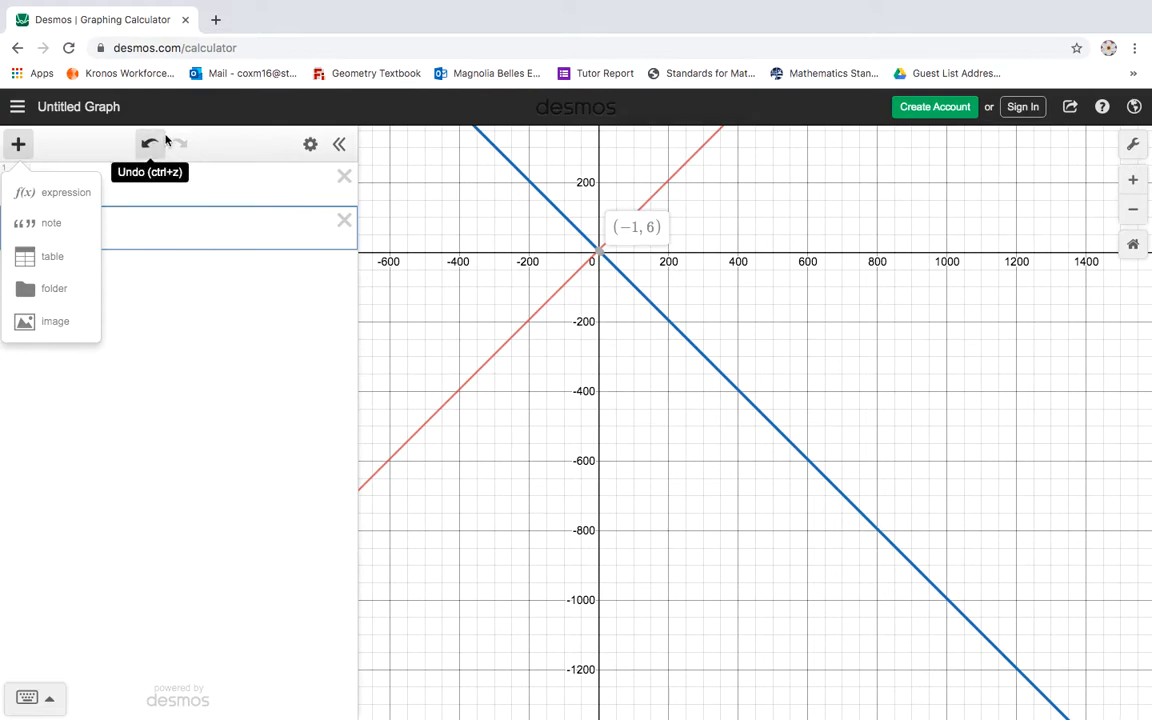
left_click(154, 146)
left_click(155, 146)
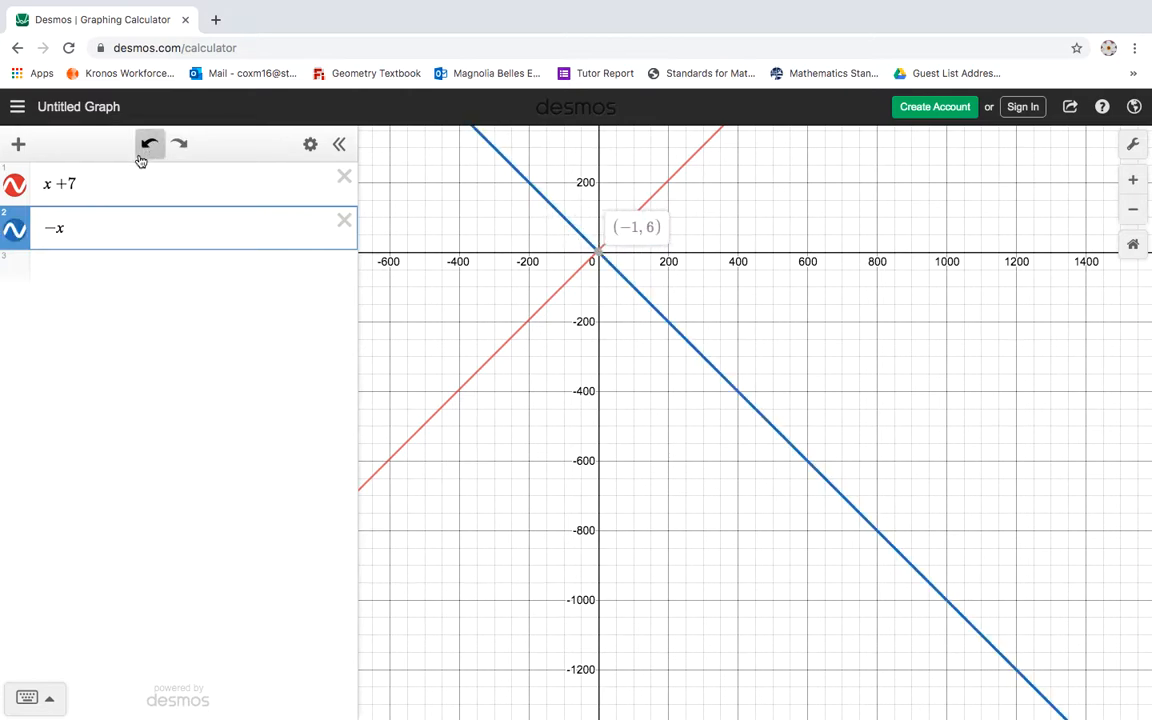
left_click(146, 150)
left_click(313, 147)
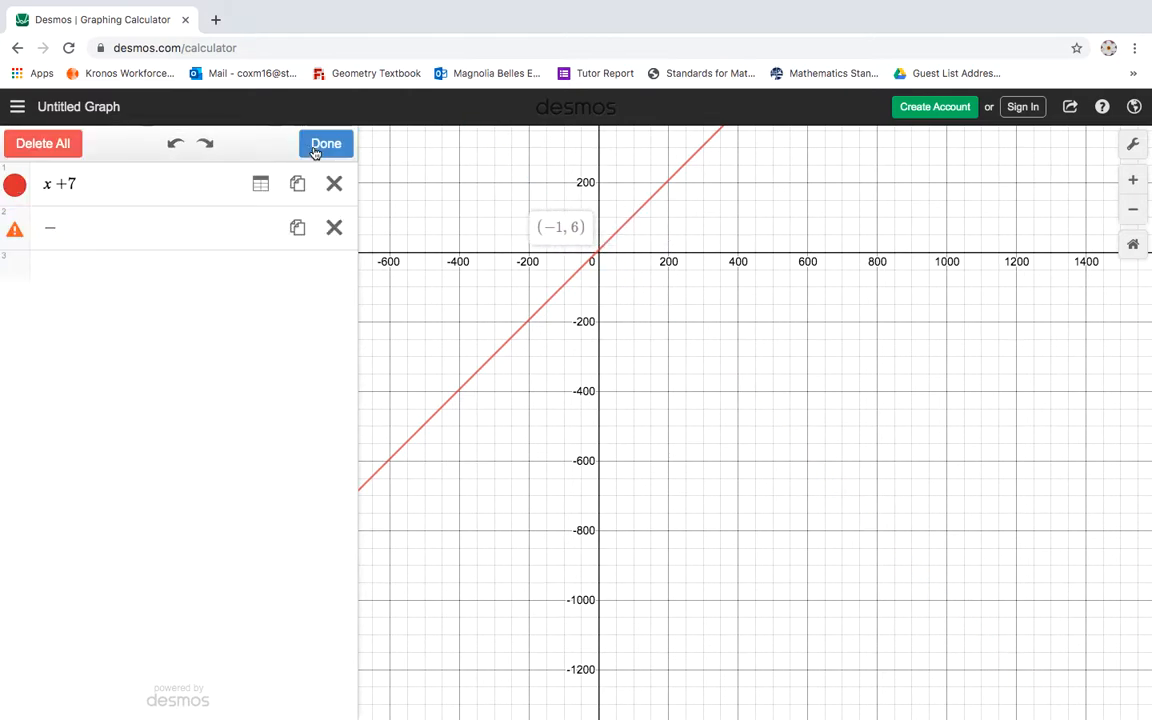
left_click(45, 143)
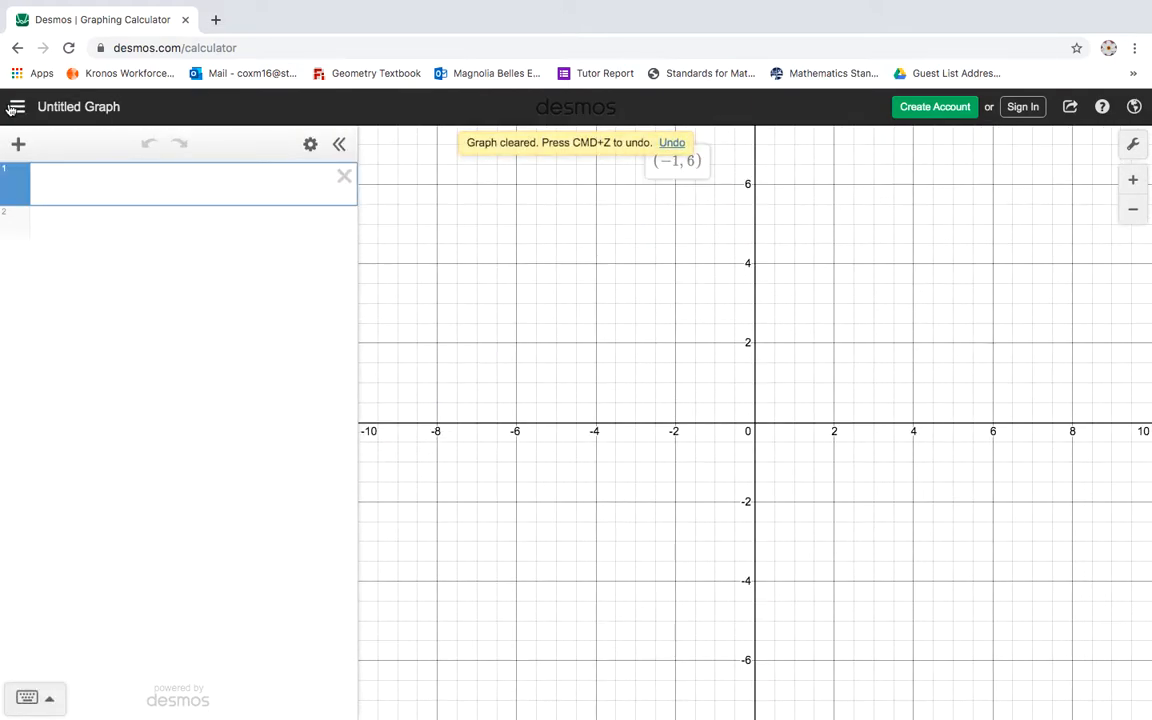
Step: Browse the built-in example graphs and open the Calculus: Tangent Line example
left_click(12, 107)
scroll(168, 430, "down", 3)
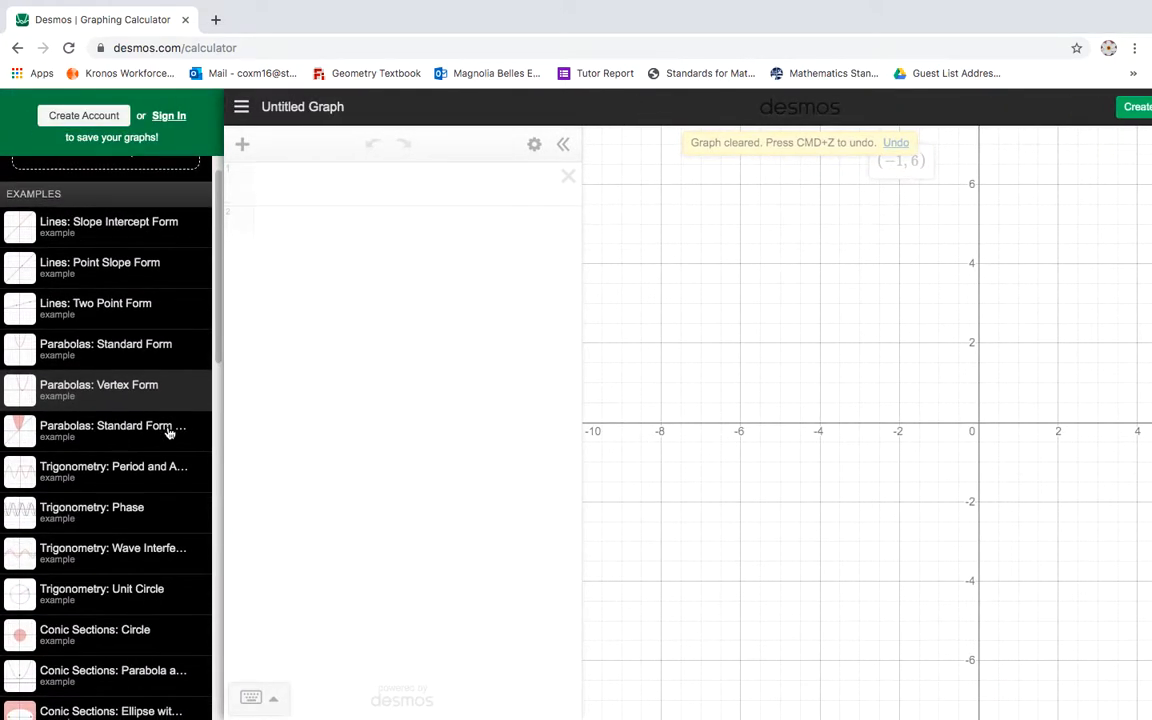
scroll(168, 432, "down", 20)
scroll(168, 432, "up", 20)
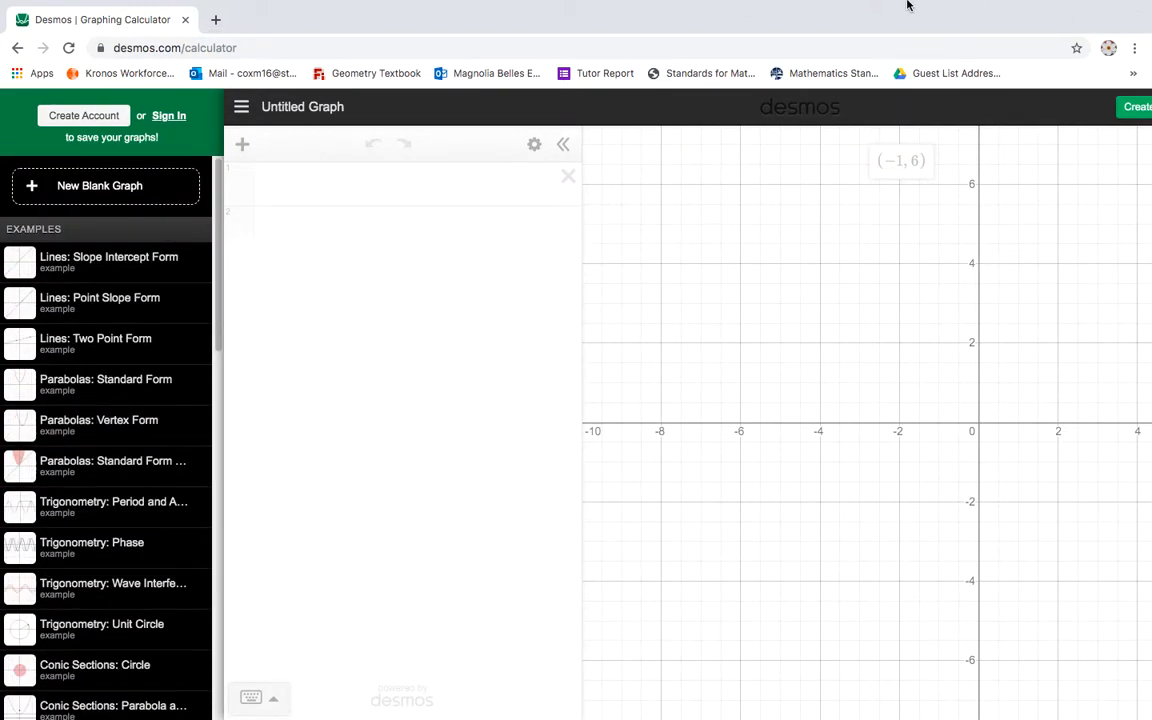
scroll(128, 573, "down", 1)
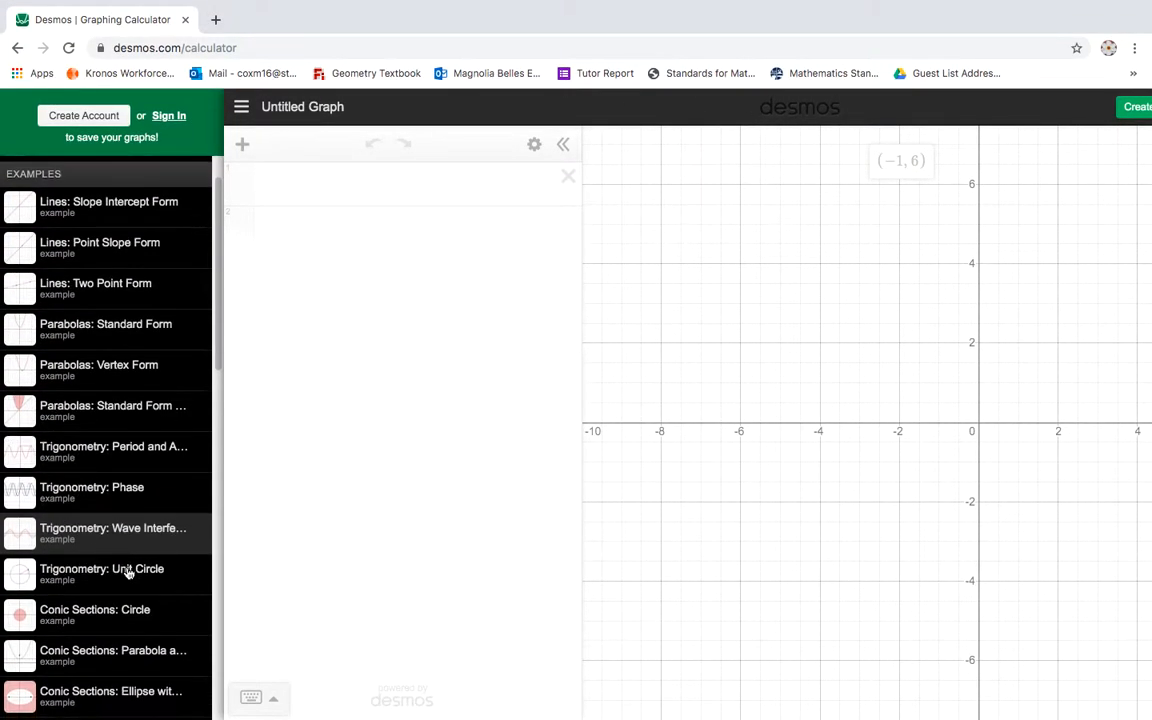
scroll(127, 572, "down", 6)
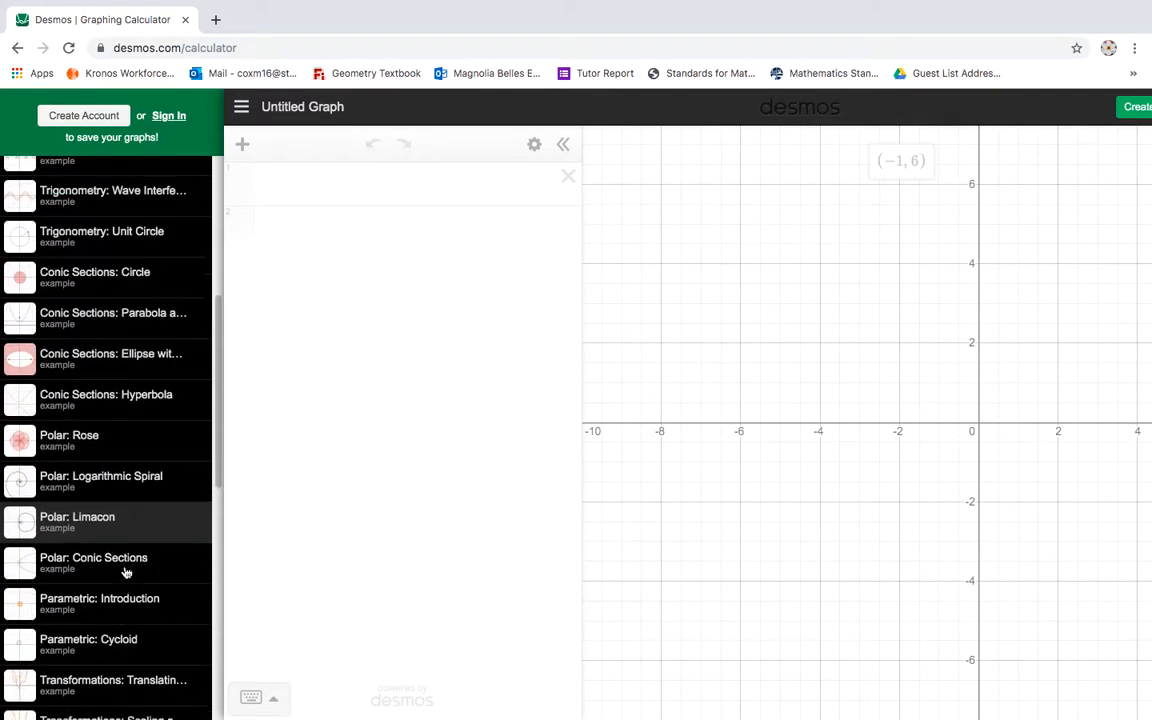
scroll(126, 572, "down", 12)
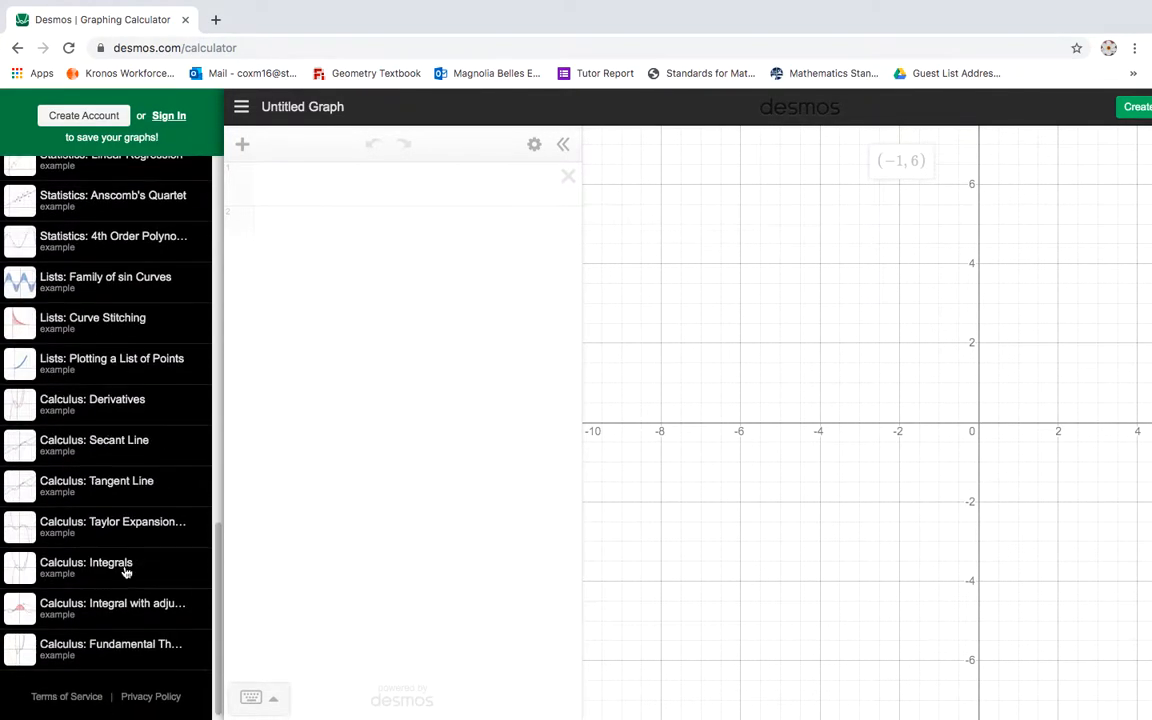
scroll(126, 572, "up", 2)
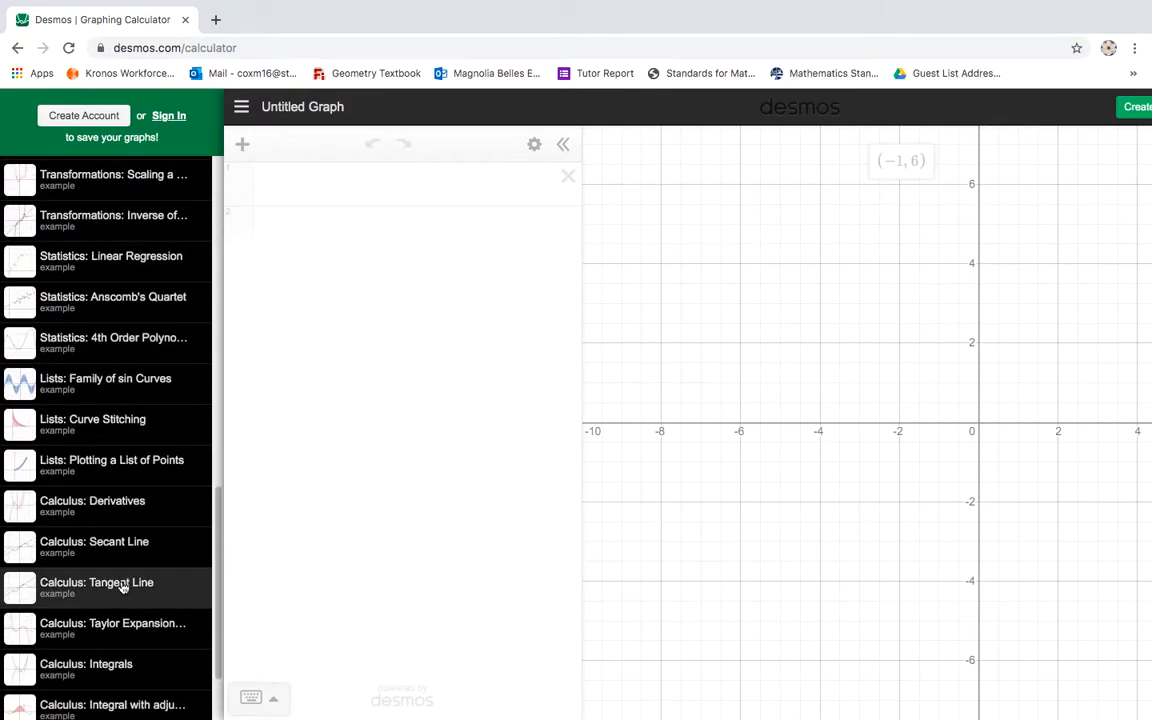
left_click(123, 587)
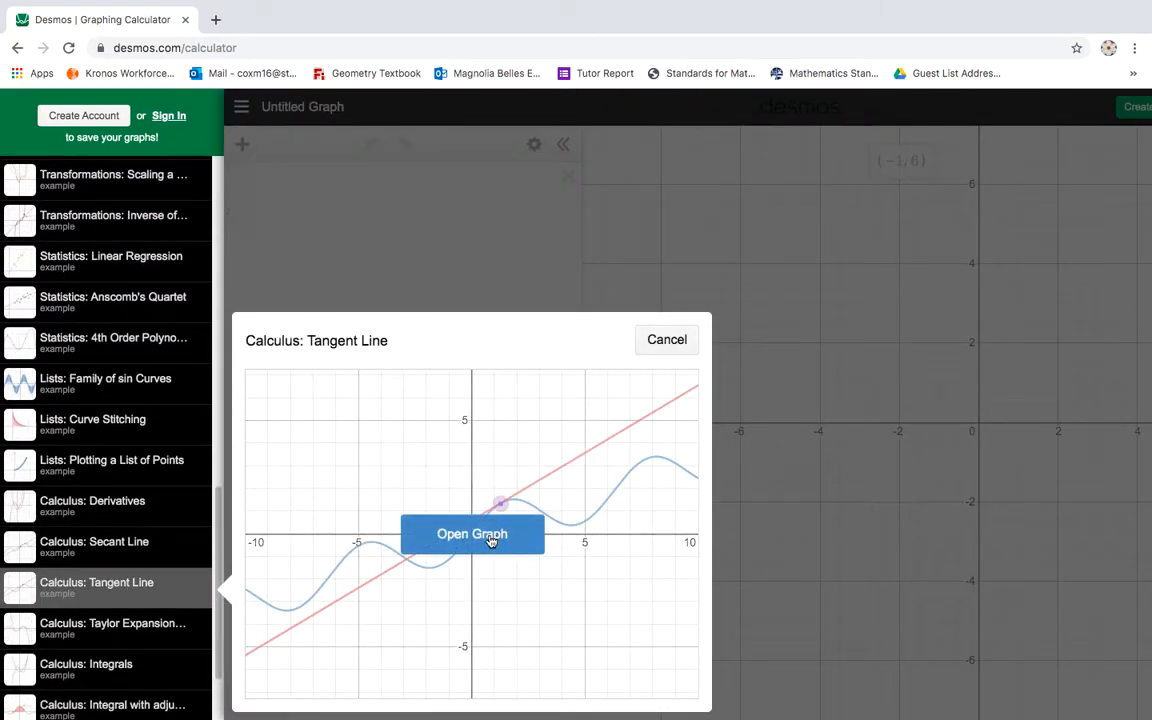
left_click(492, 538)
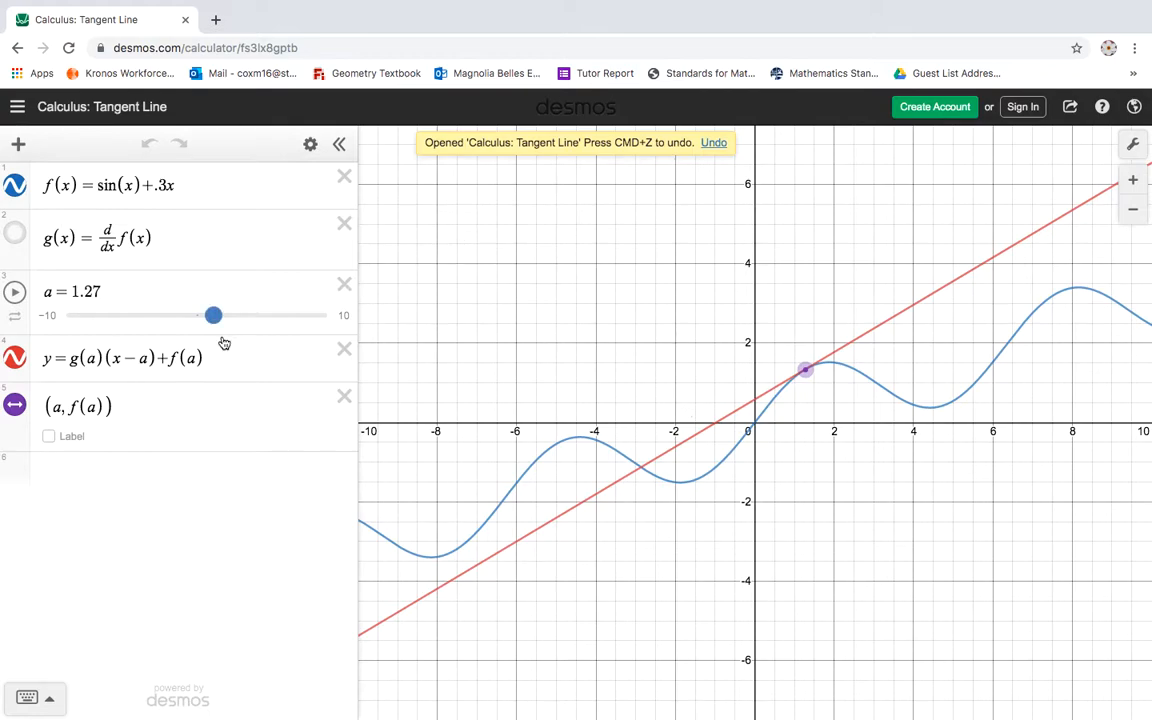
Step: Set the slider a to -10 to shift the tangent point, and bring up the start of the examples list
left_click_drag(213, 316, 150, 316)
left_click_drag(146, 368, 147, 319)
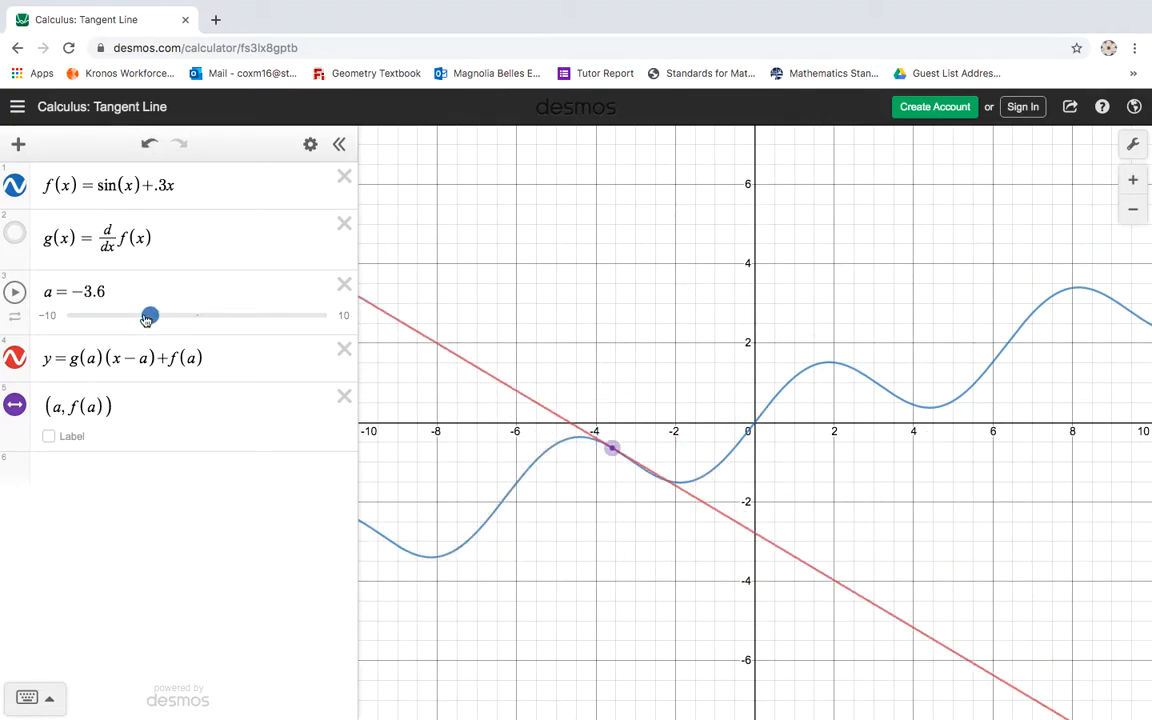
left_click_drag(150, 318, 18, 314)
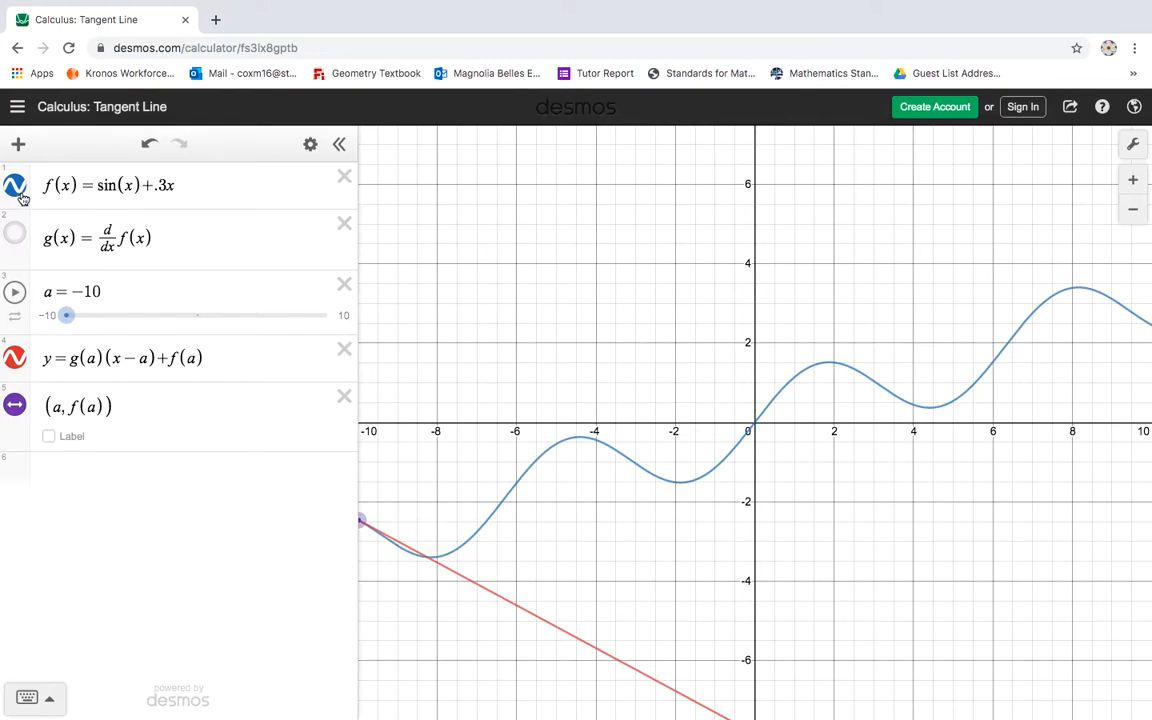
left_click(17, 106)
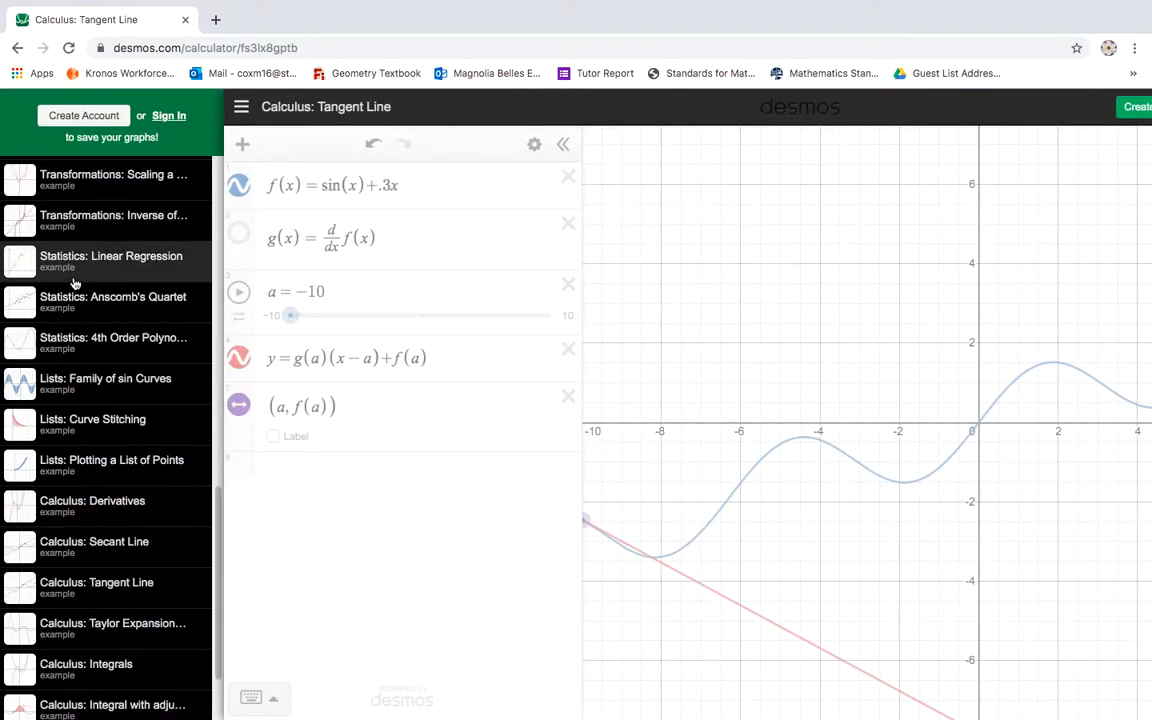
scroll(73, 284, "up", 10)
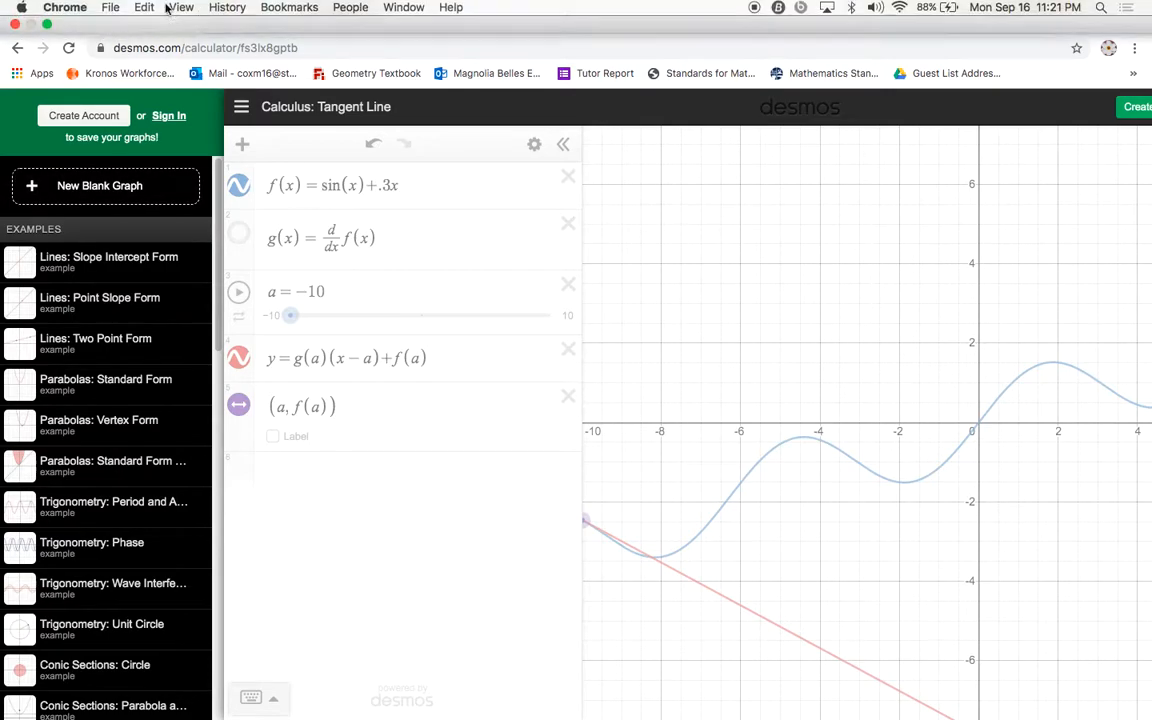
Step: Search for teacher.desmos in a new browser tab and open the Desmos Classroom Activities site
left_click(215, 55)
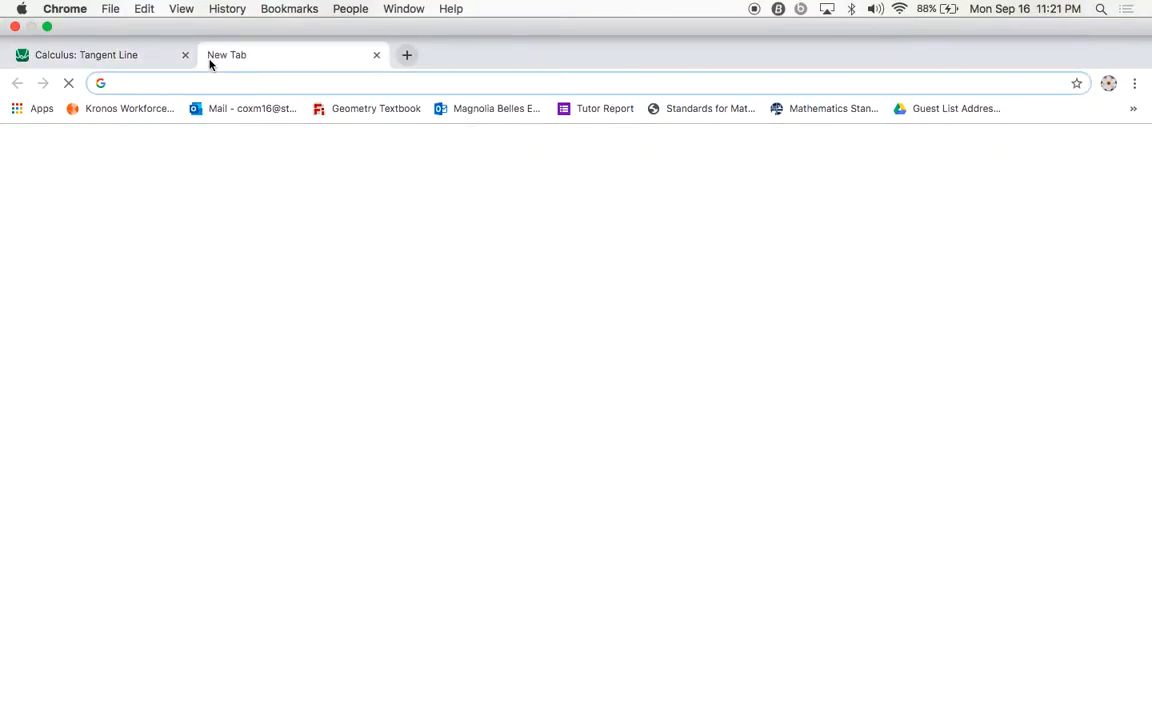
type("teacher")
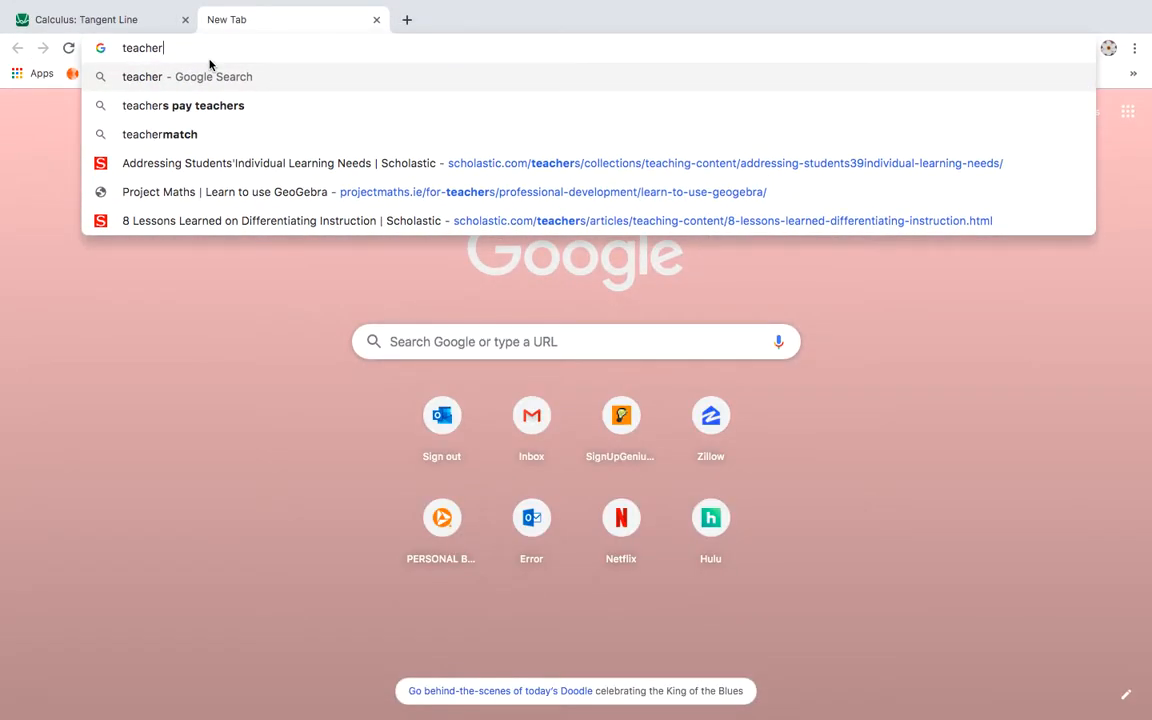
type(".desmos")
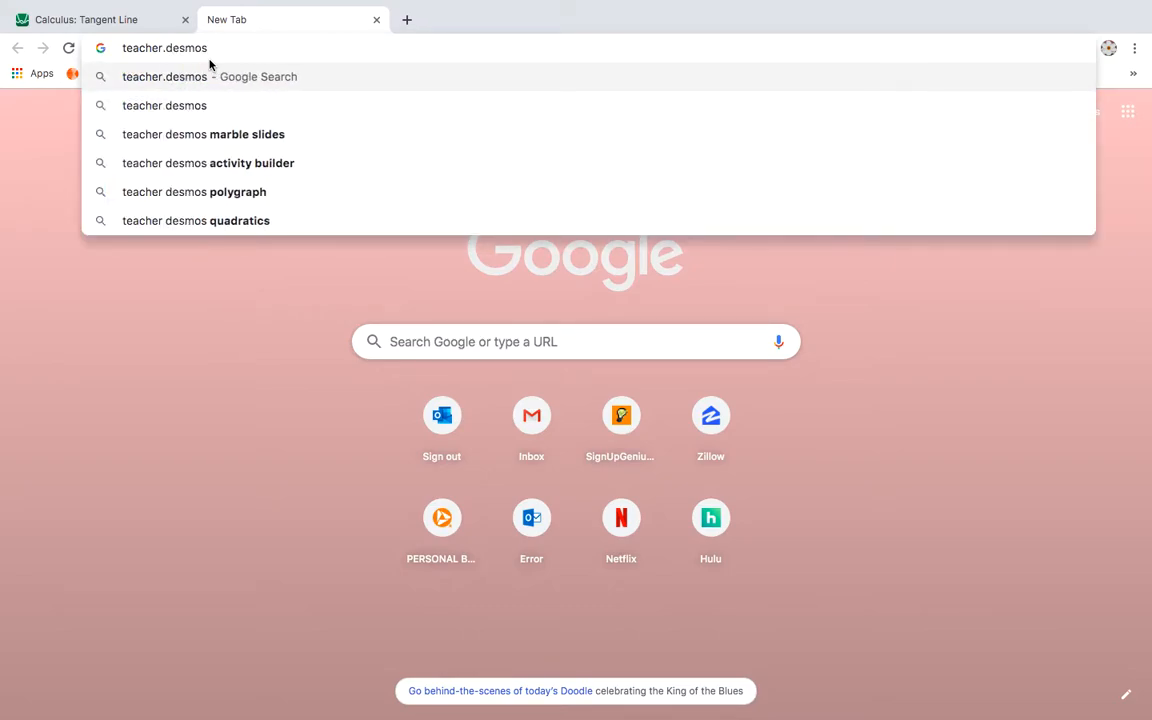
key("Return")
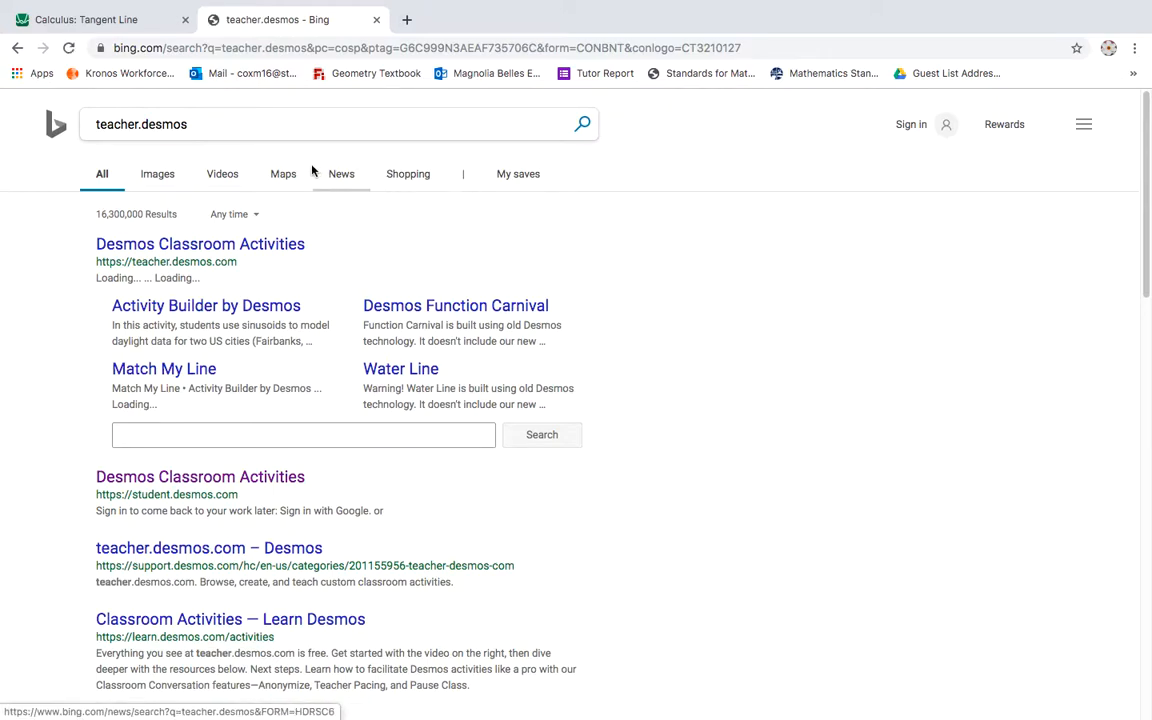
left_click(246, 243)
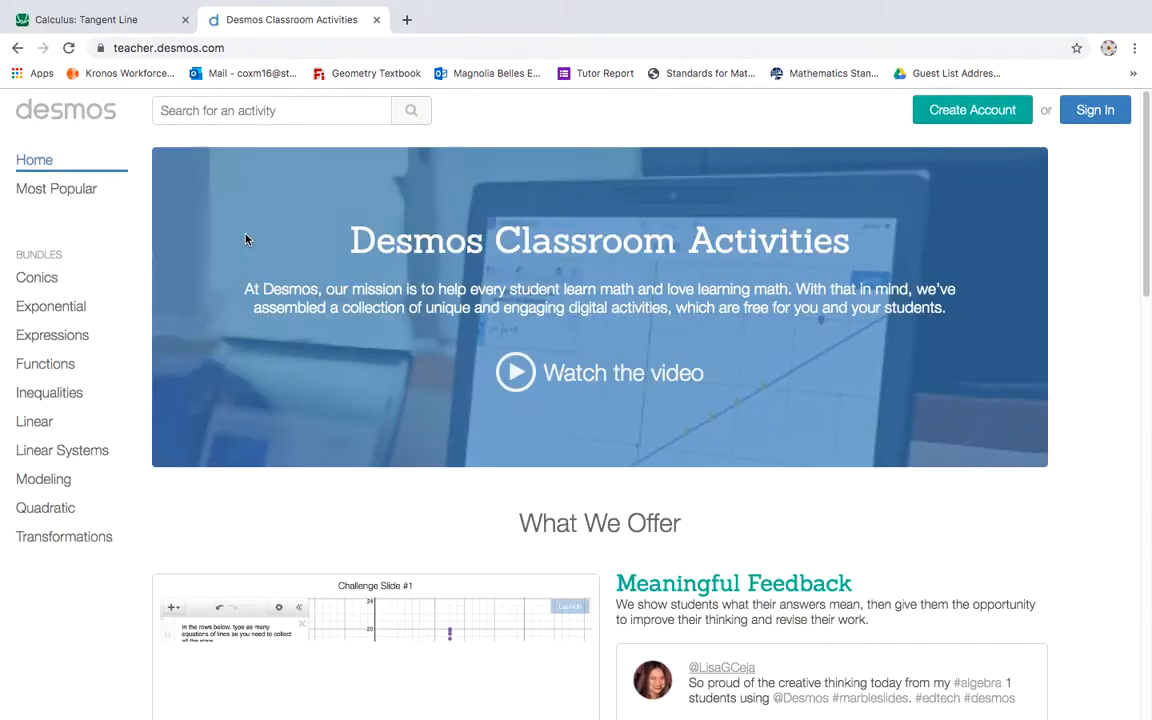
Step: Look over the What We Offer sections of the home page and open the Linear Systems bundle
scroll(500, 360, "down", 5)
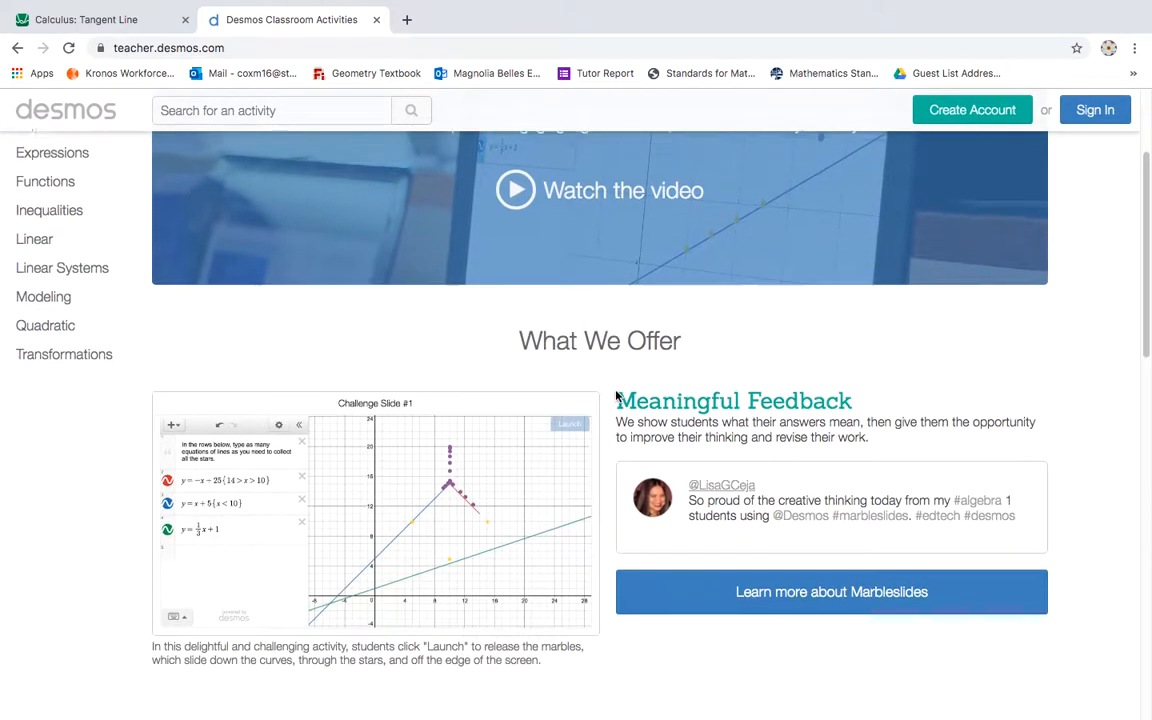
scroll(616, 393, "down", 1)
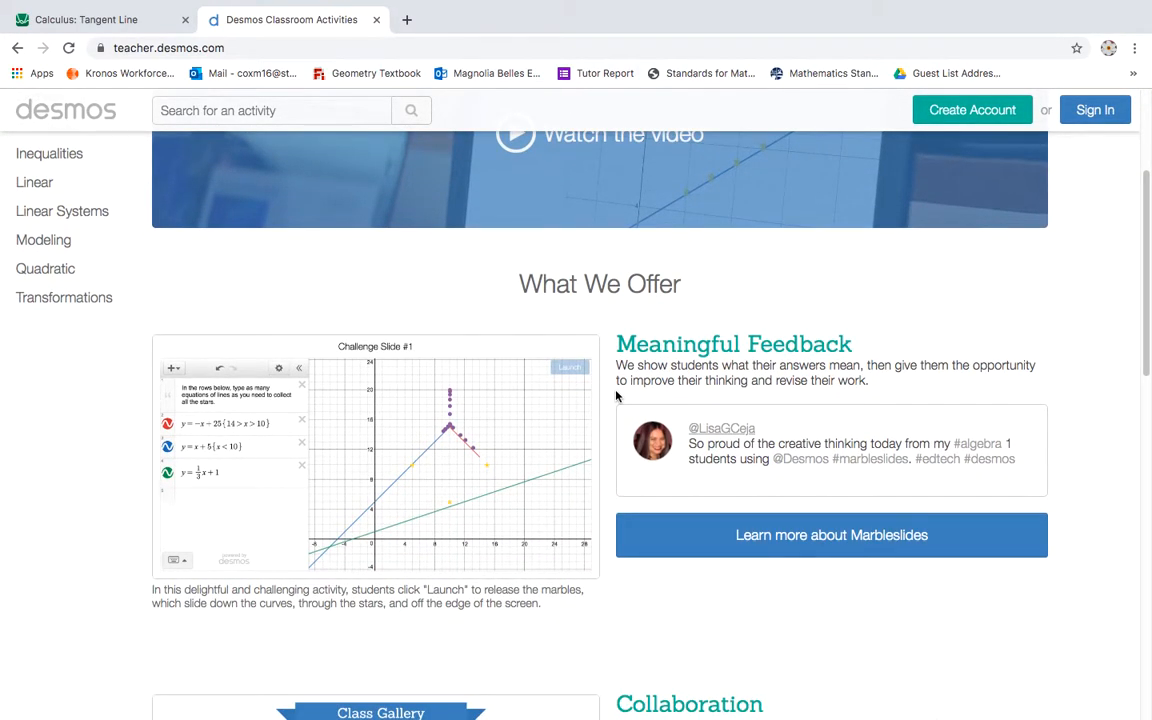
scroll(614, 375, "down", 10)
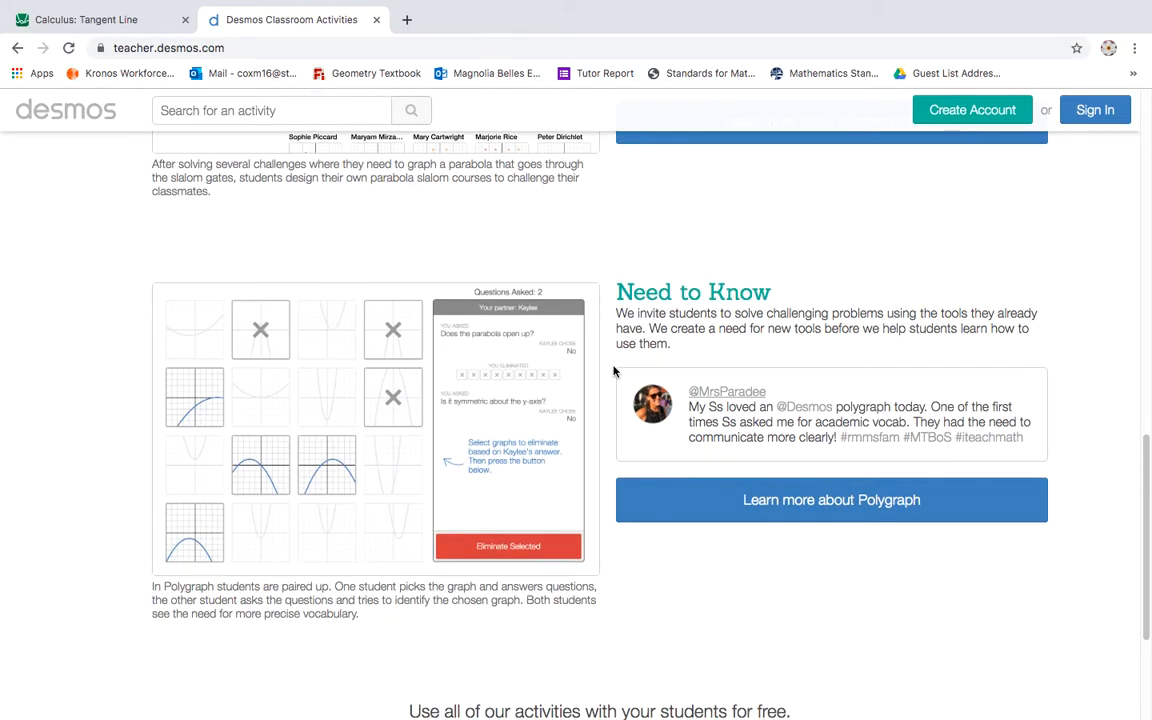
scroll(614, 372, "up", 20)
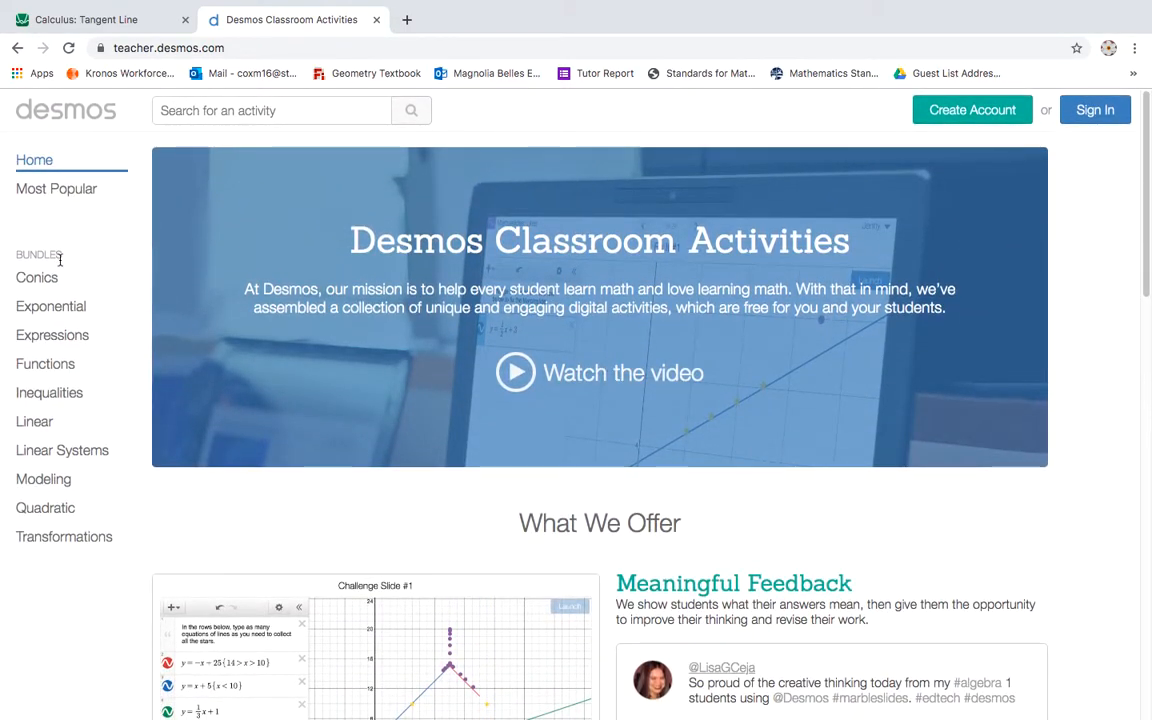
left_click(55, 451)
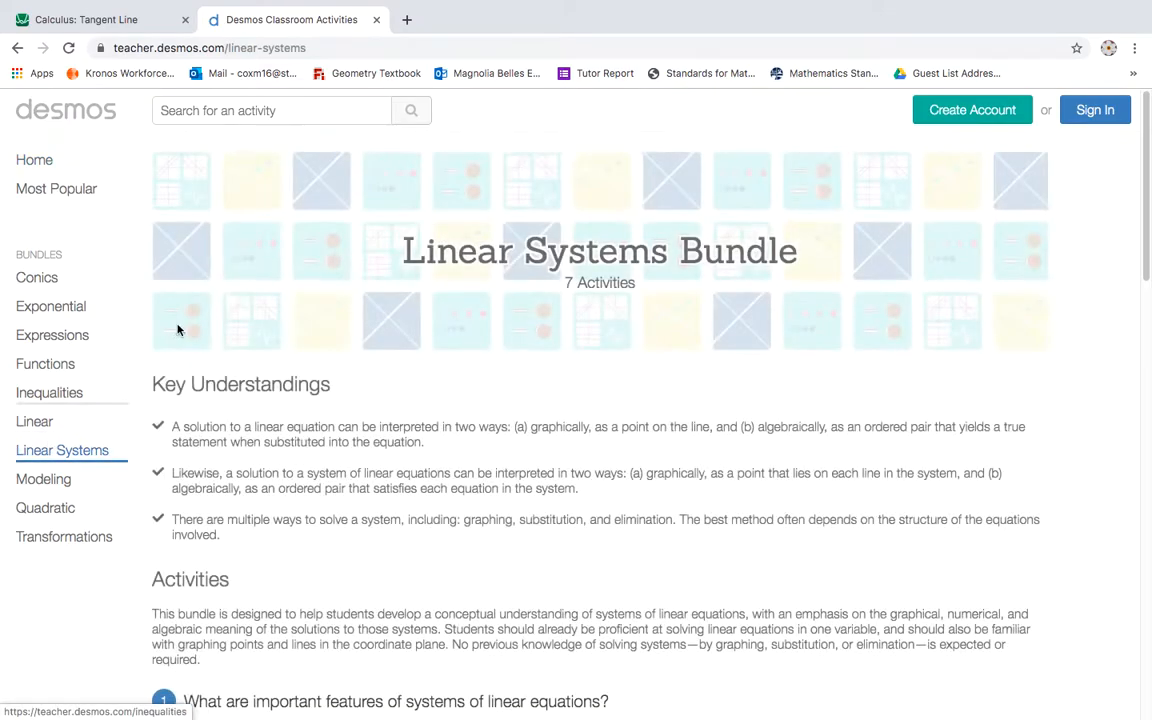
Step: Review the activities in the Linear Systems bundle and open Systems of Two Linear Equations
scroll(404, 476, "down", 5)
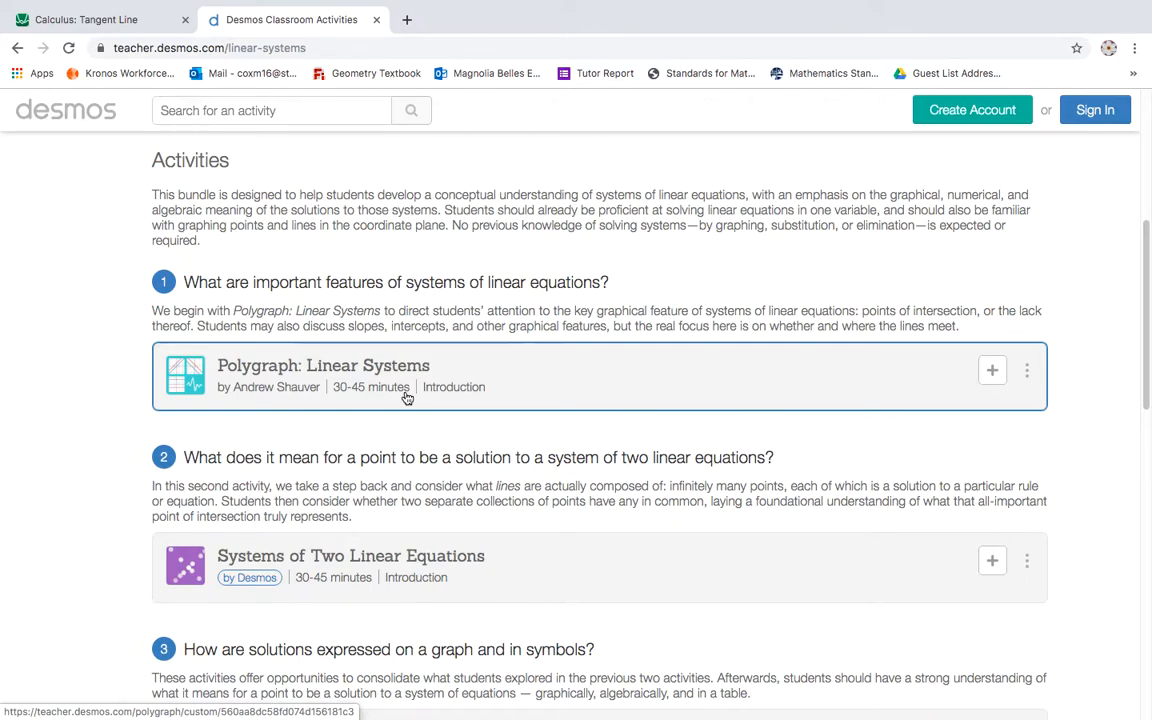
scroll(407, 435, "down", 2)
scroll(407, 433, "down", 1)
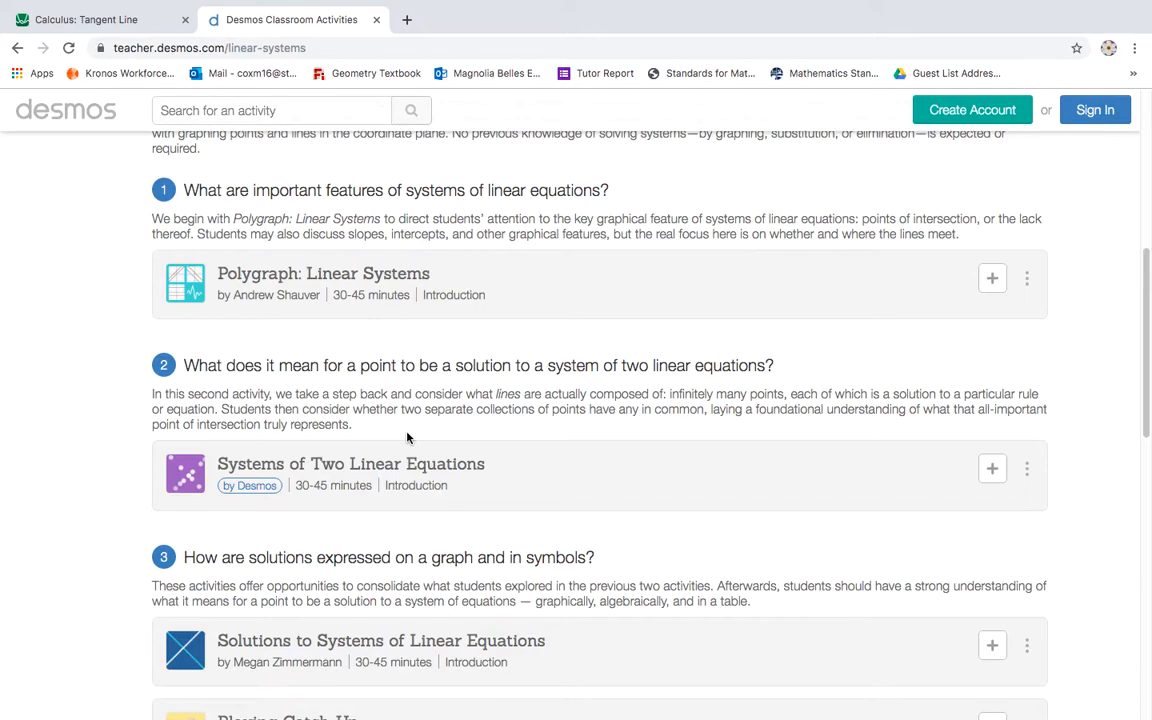
scroll(407, 435, "down", 4)
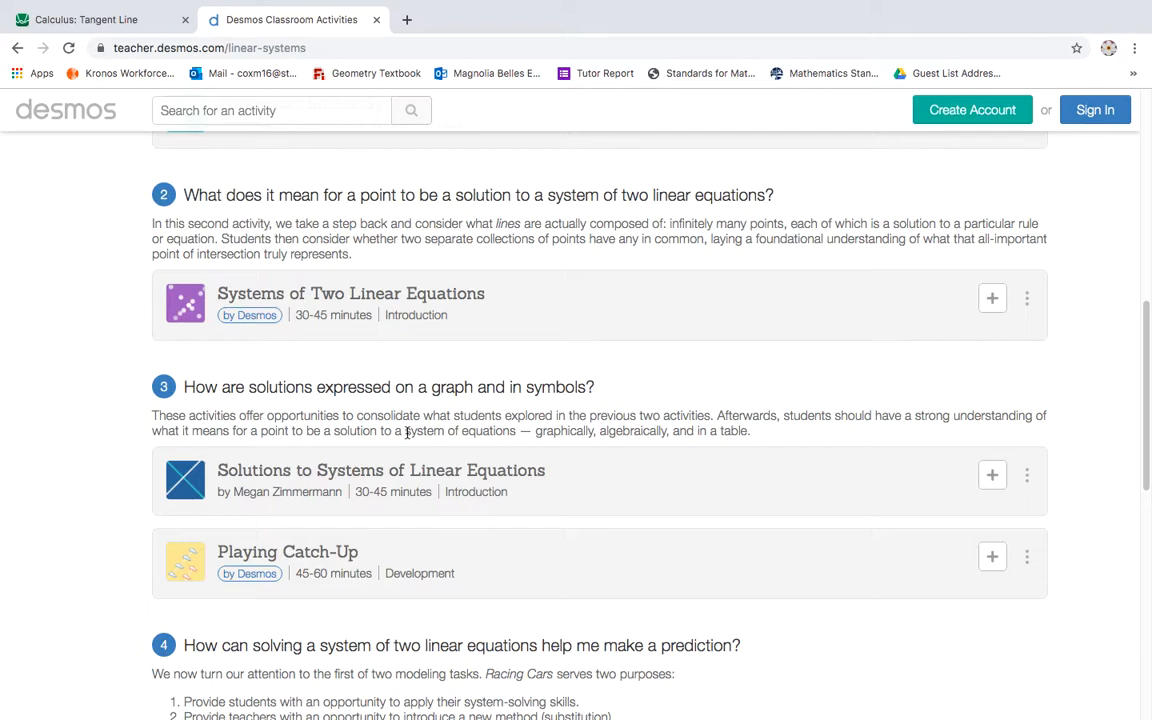
scroll(407, 435, "up", 3)
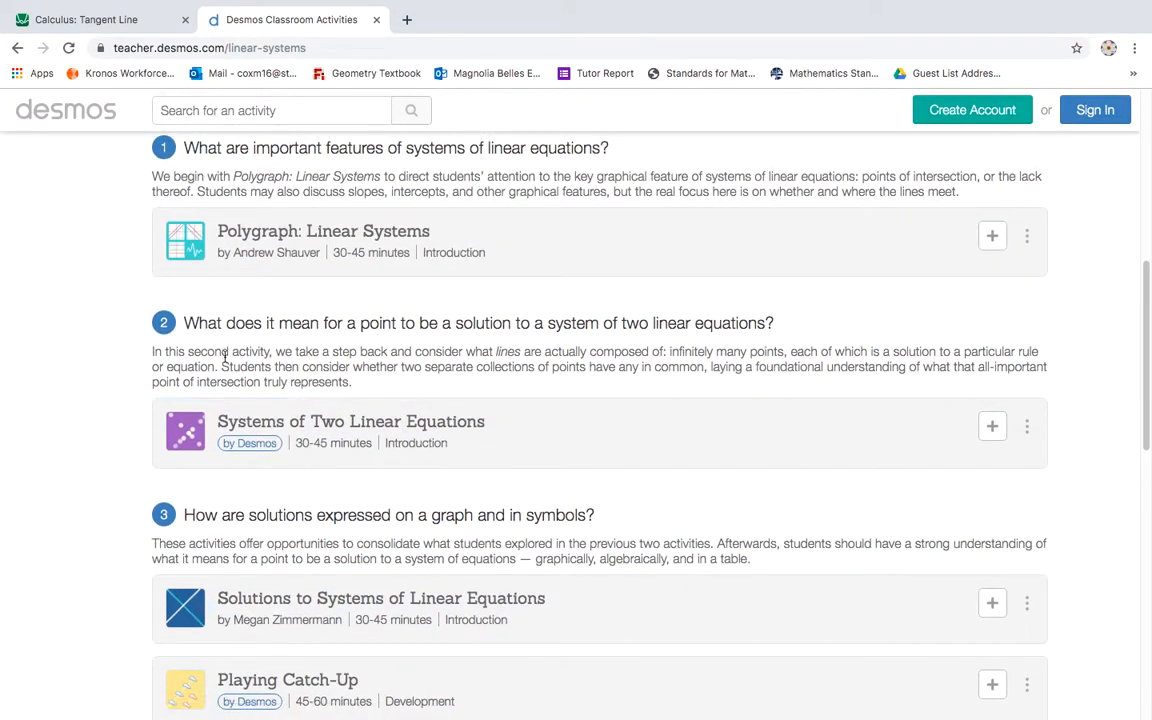
left_click(290, 437)
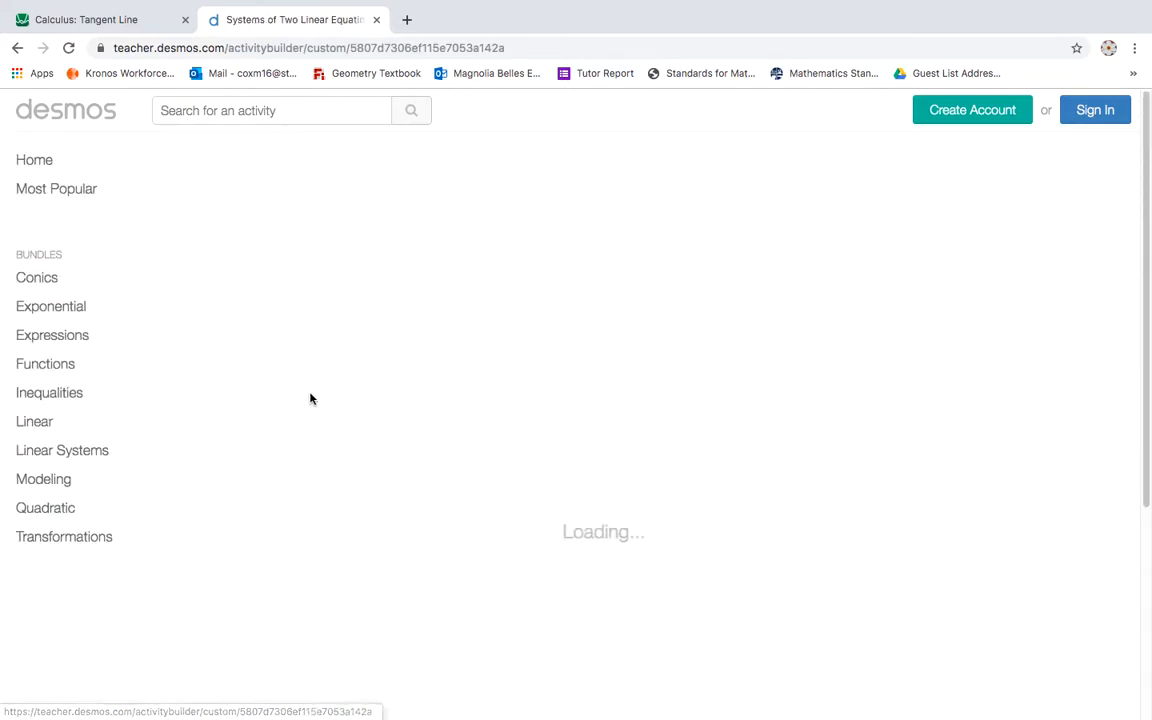
Step: Look over the activity's screens and preview screen 1, What do you think?, as a student sees it
scroll(446, 479, "down", 3)
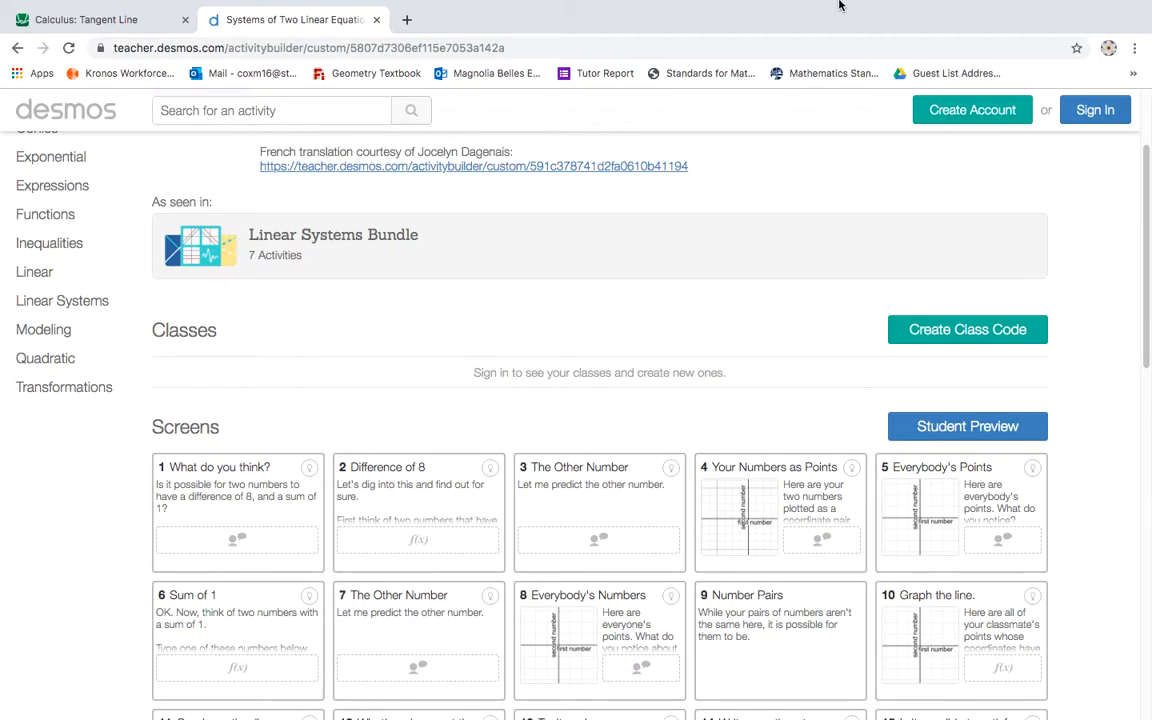
mouse_move(816, 68)
scroll(697, 499, "down", 3)
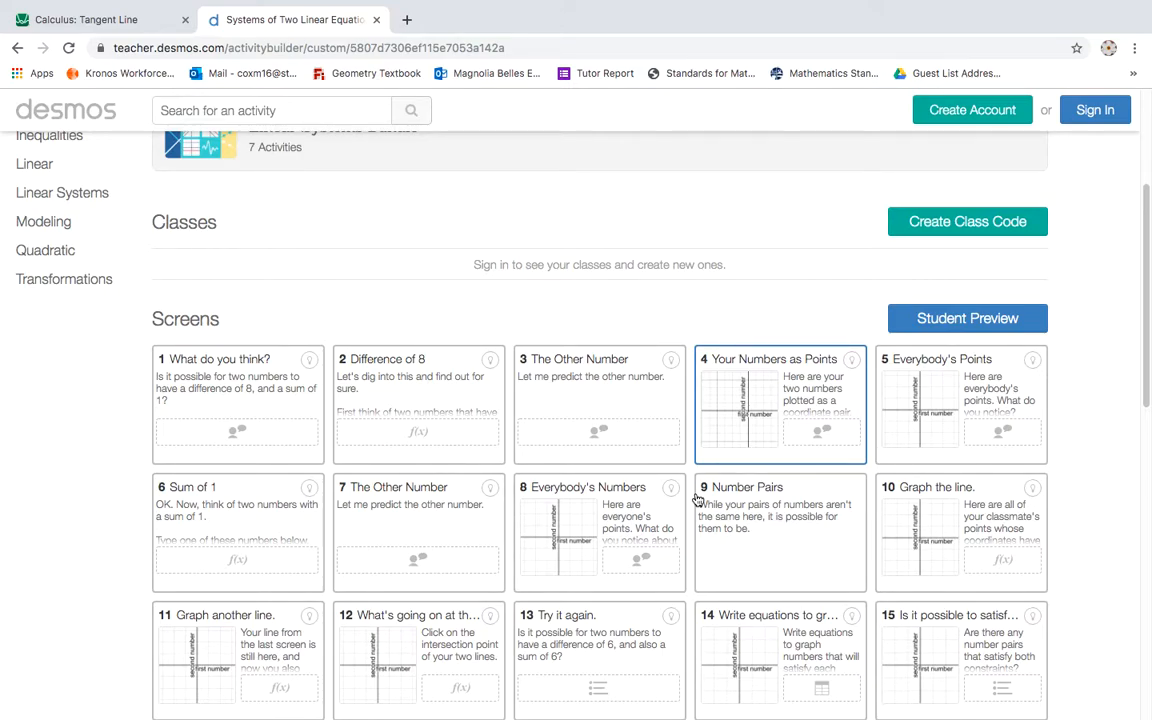
left_click(271, 405)
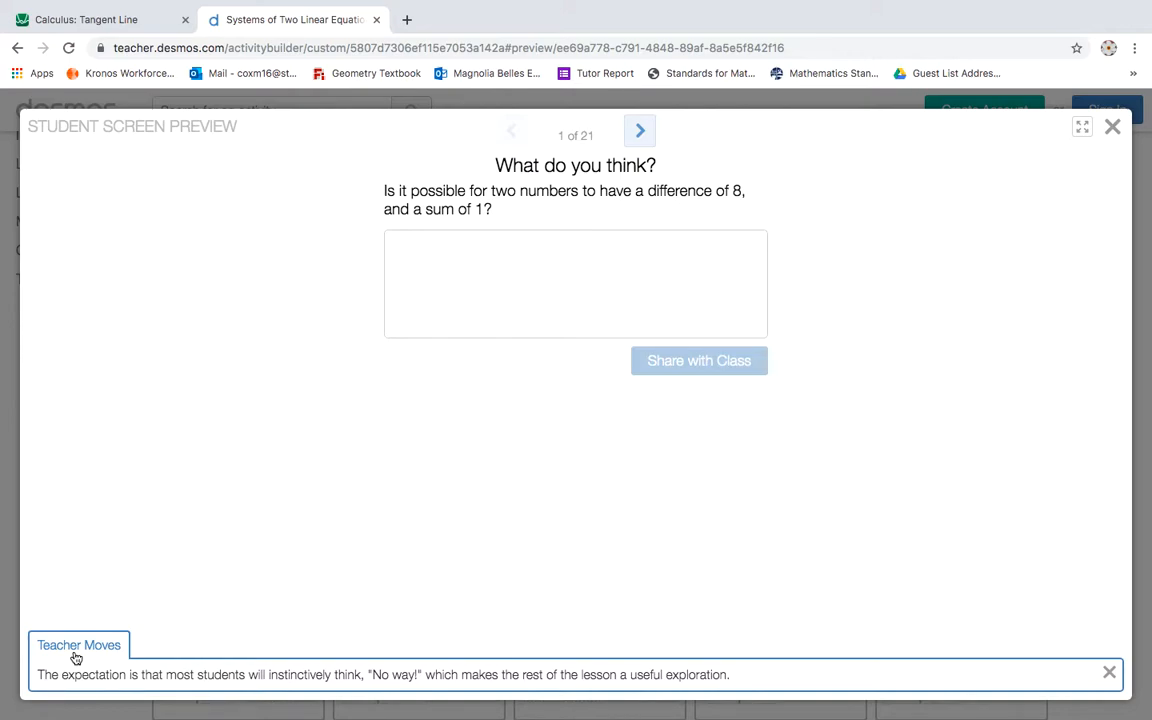
Step: Answer screen 1, What do you think?, with "No", share the response with the class, and close the student preview
left_click(479, 325)
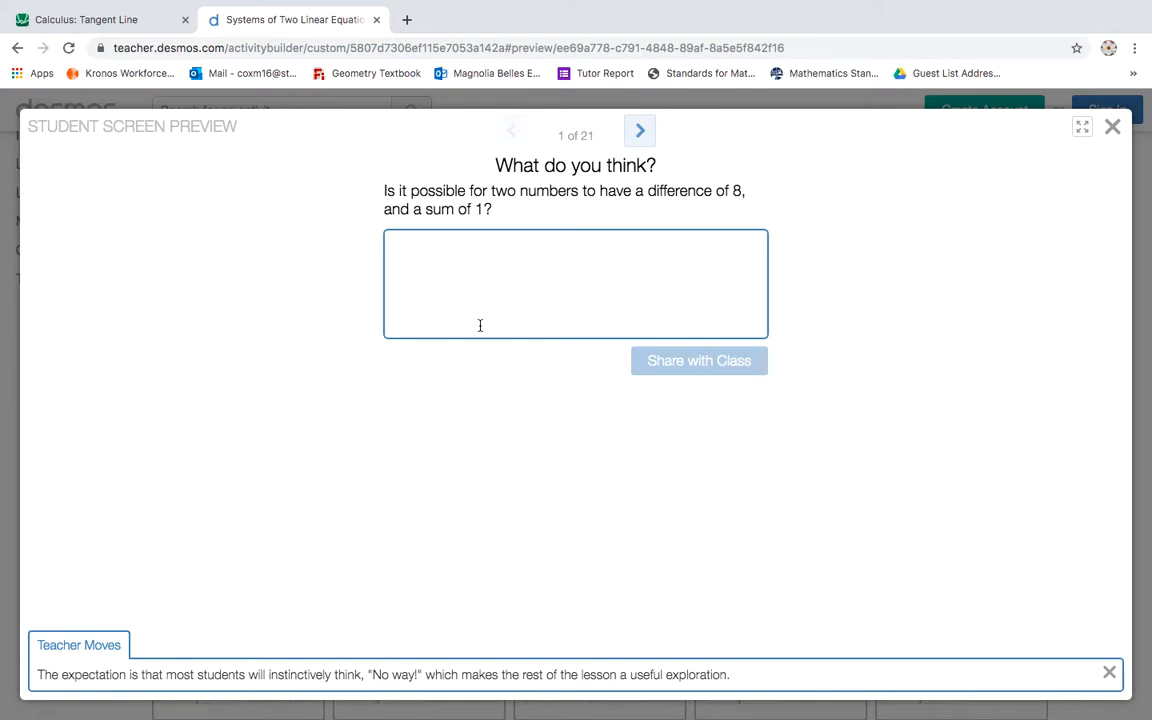
type("No")
left_click(711, 369)
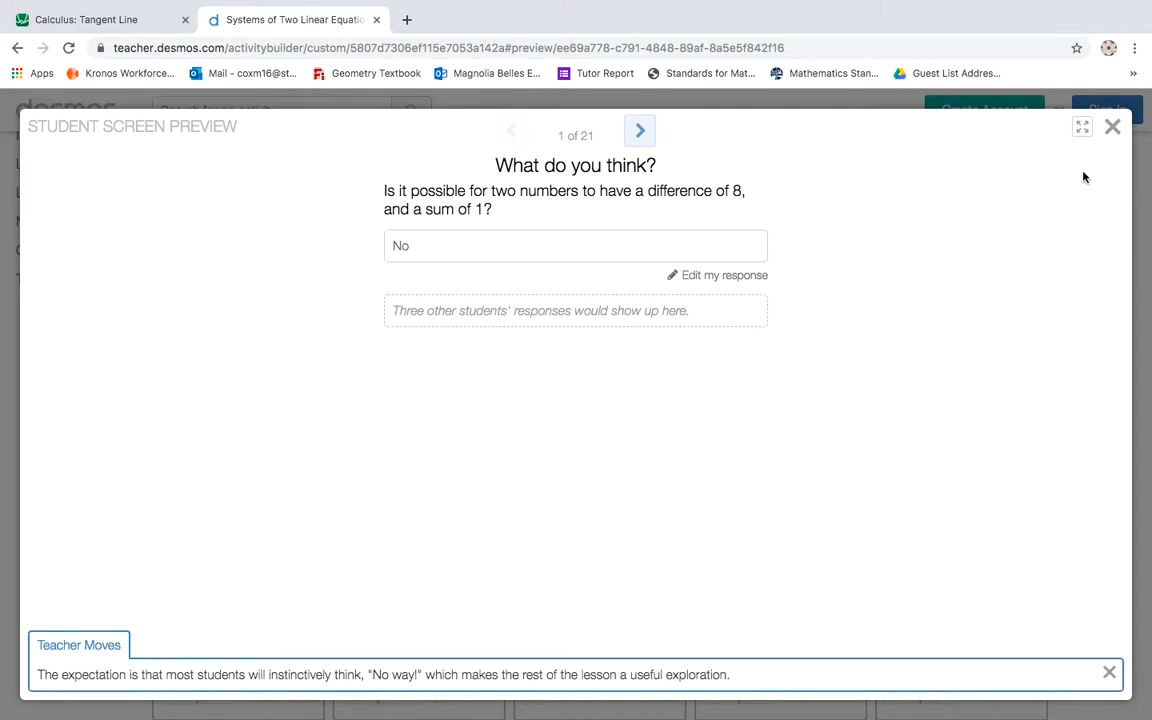
left_click(1112, 130)
Step: Look over the activity's 21 screens, its class section and the Card Sort accessibility notes
scroll(566, 360, "down", 6)
scroll(636, 358, "up", 4)
scroll(636, 358, "up", 3)
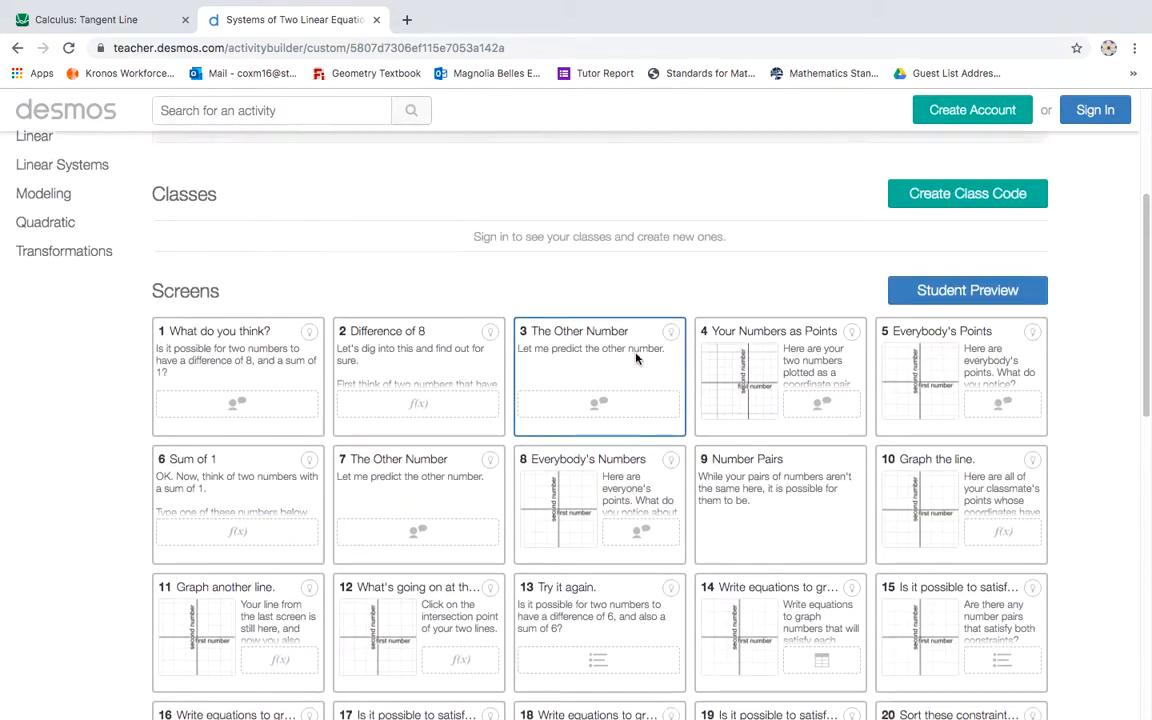
scroll(412, 440, "down", 1)
scroll(412, 442, "down", 5)
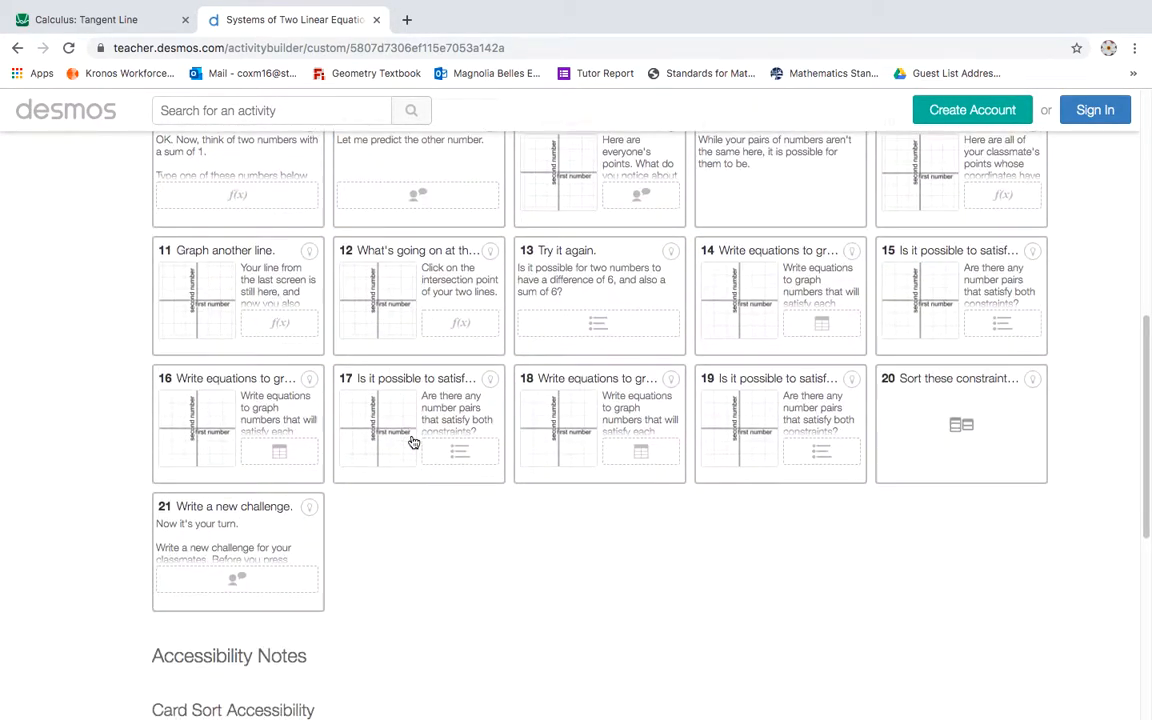
scroll(412, 442, "up", 4)
scroll(413, 443, "up", 5)
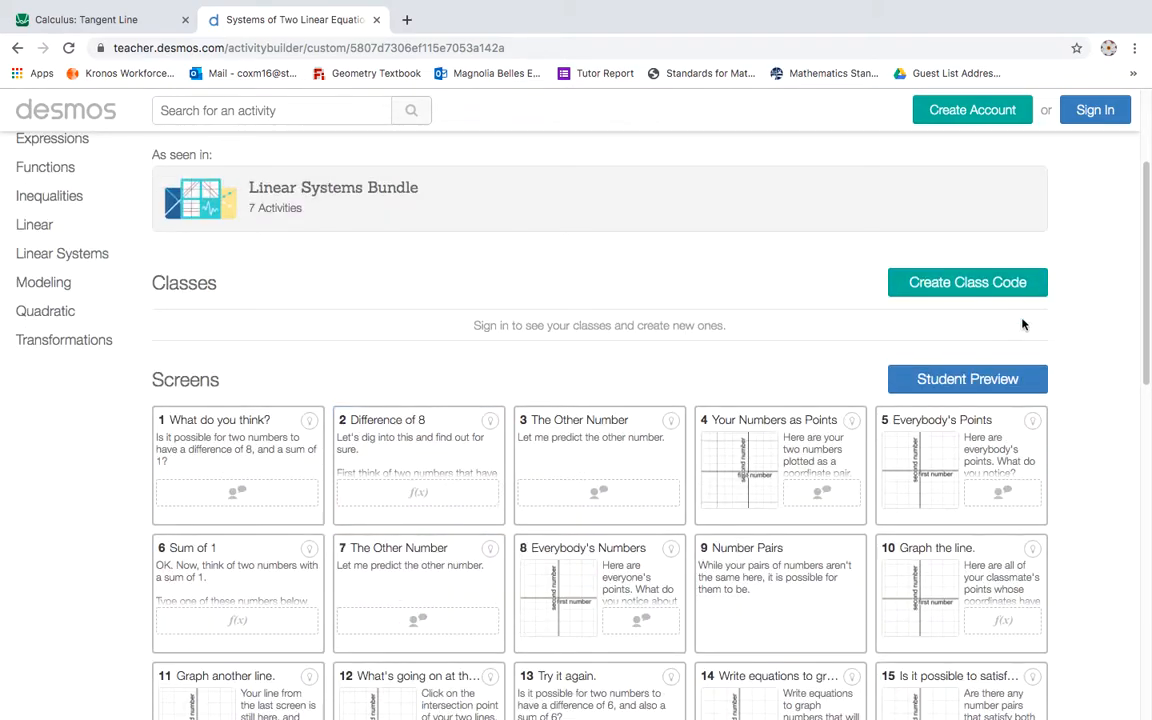
scroll(990, 390, "down", 10)
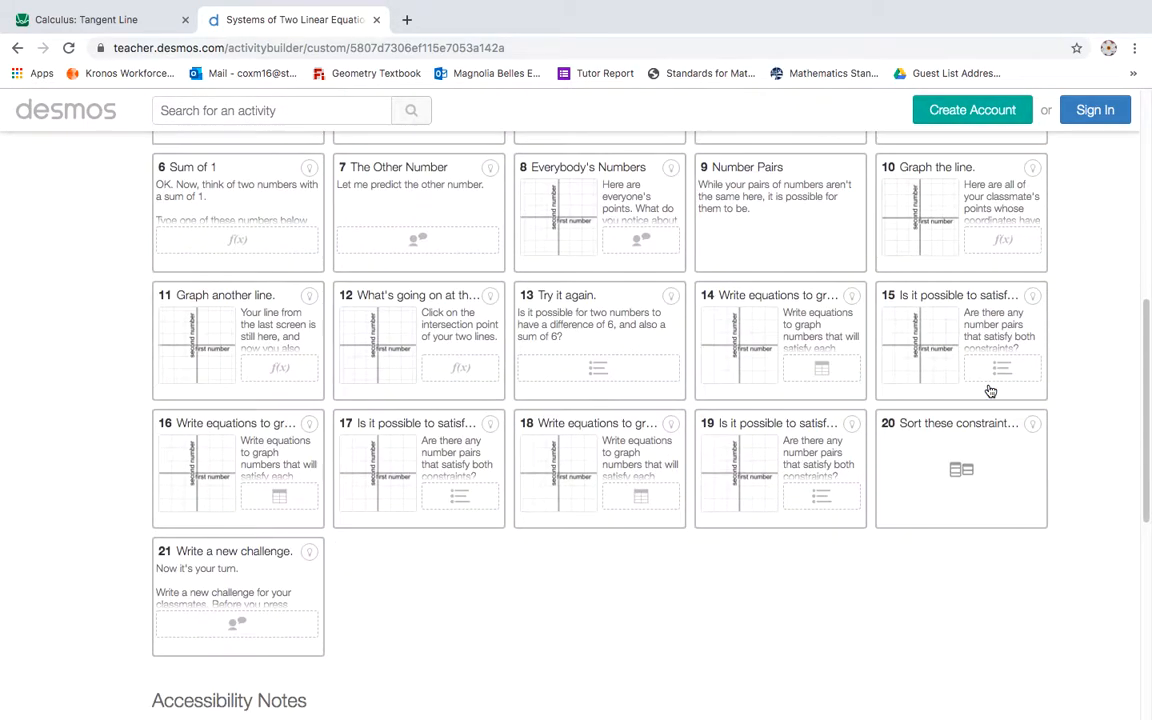
scroll(990, 390, "down", 3)
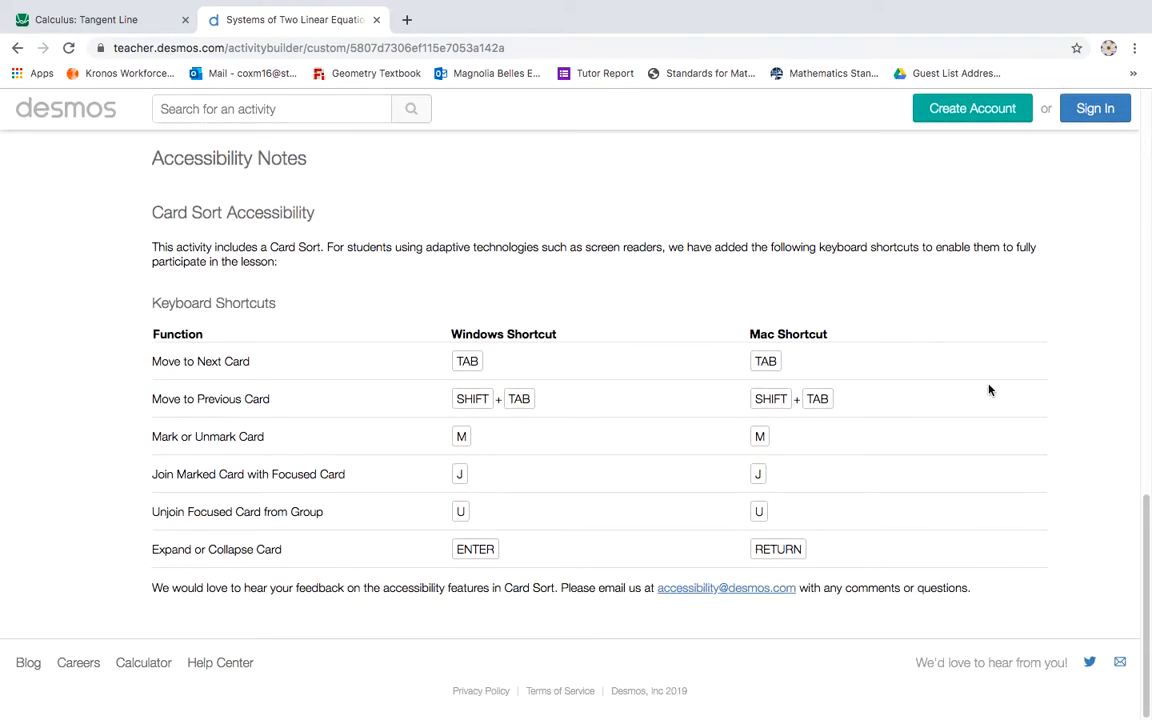
scroll(990, 390, "up", 1)
scroll(990, 390, "up", 10)
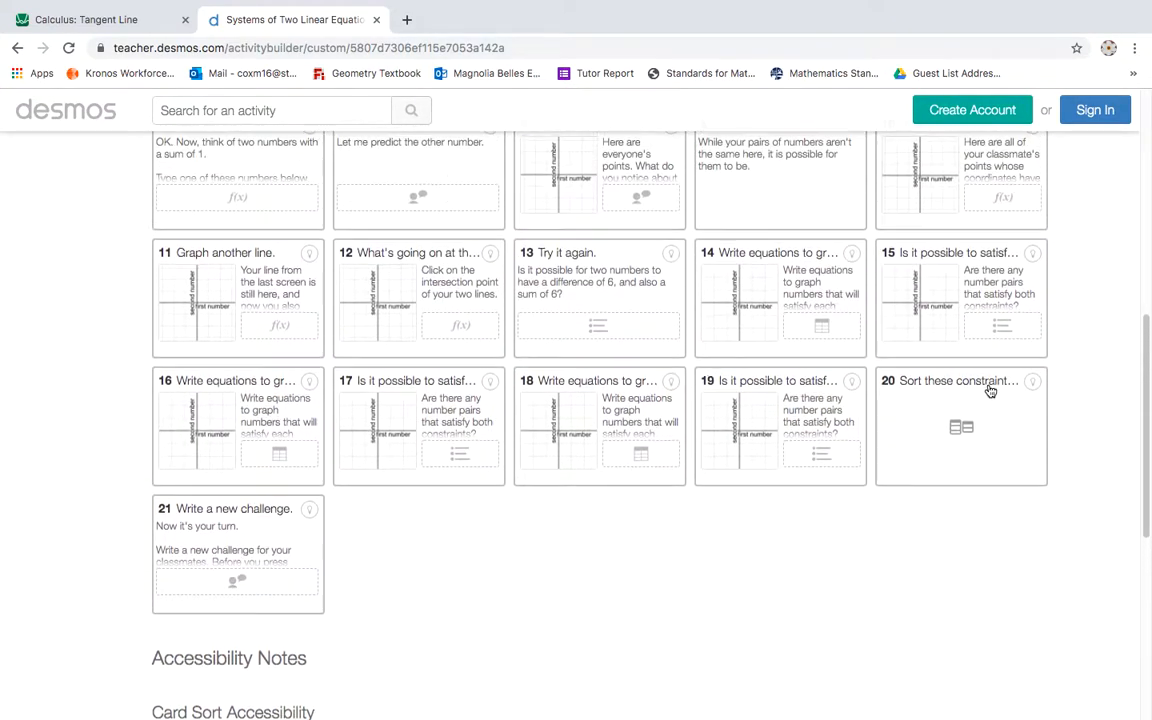
scroll(990, 390, "down", 3)
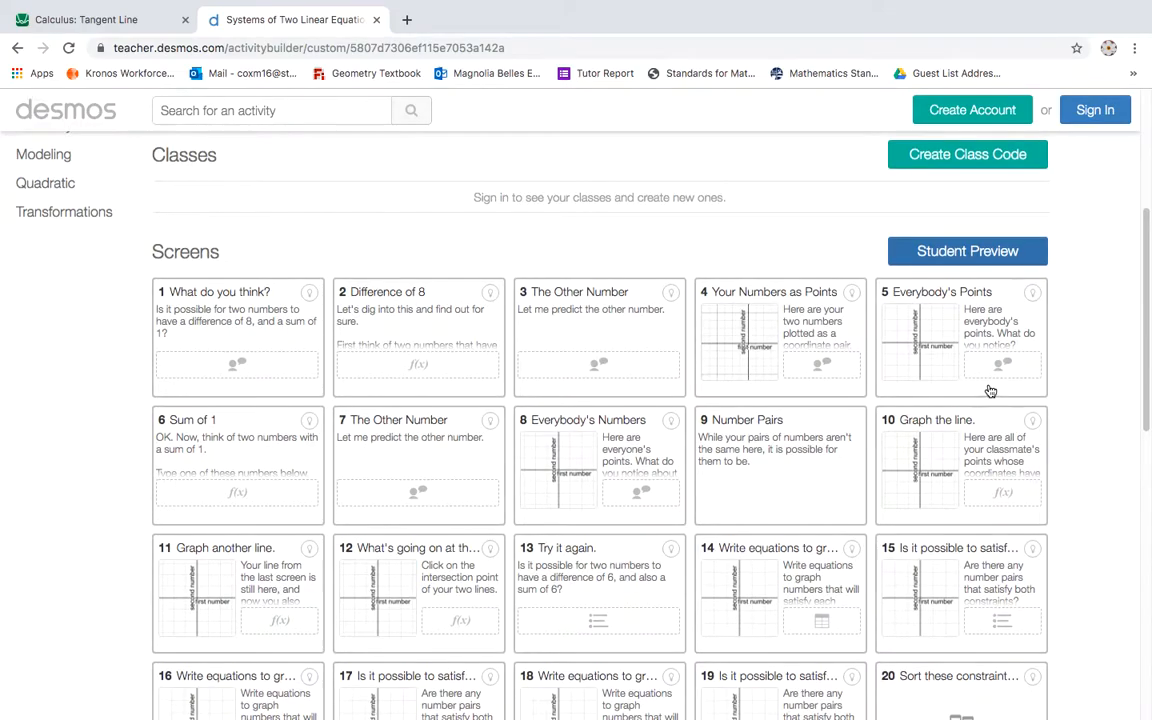
Step: Check the activity's mobile device recommendation and read its description
scroll(990, 390, "up", 7)
scroll(988, 380, "down", 1)
scroll(986, 374, "up", 1)
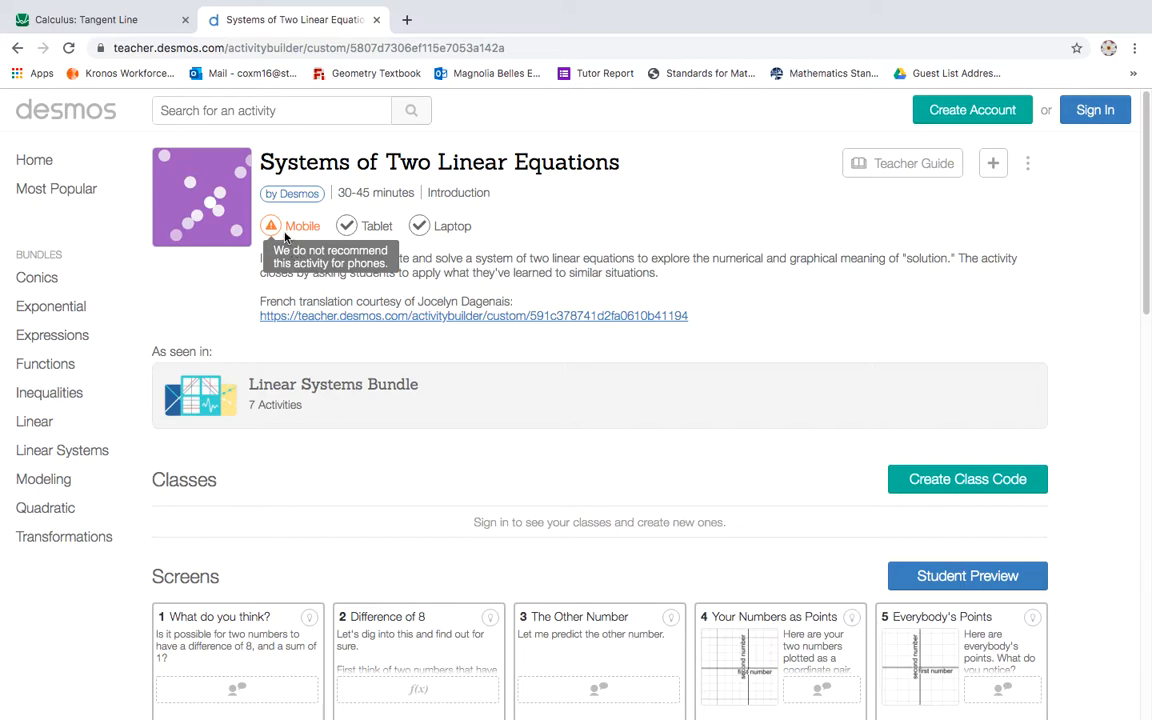
mouse_move(271, 227)
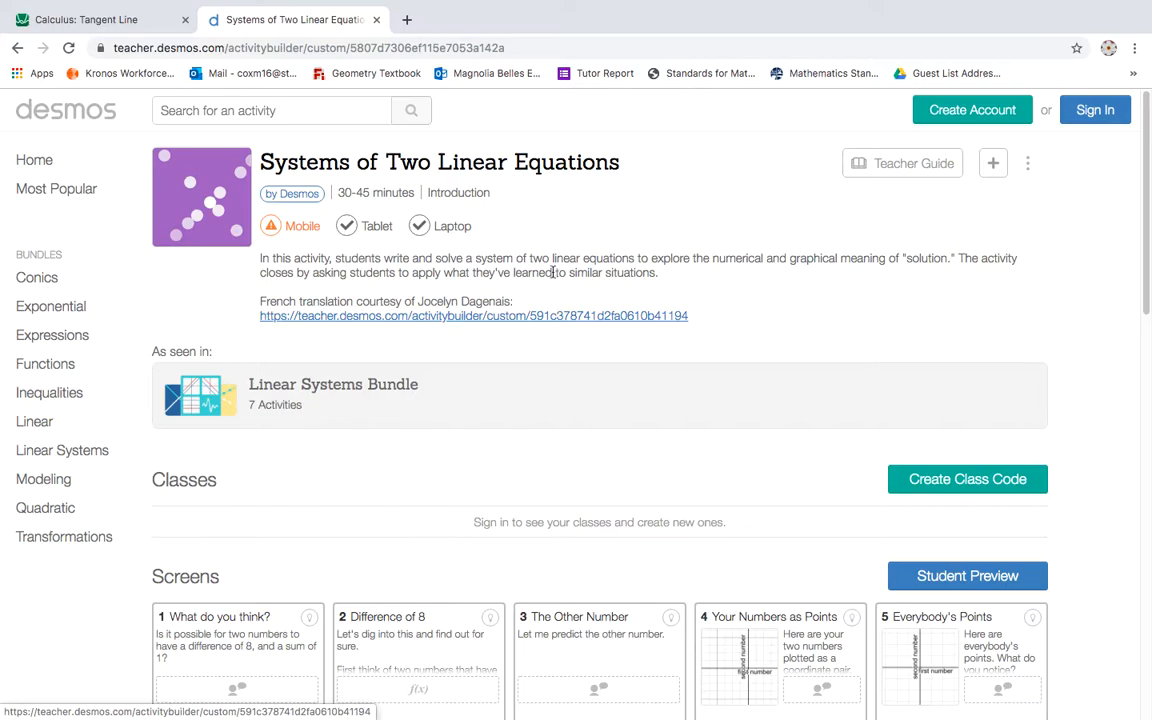
scroll(553, 271, "down", 1)
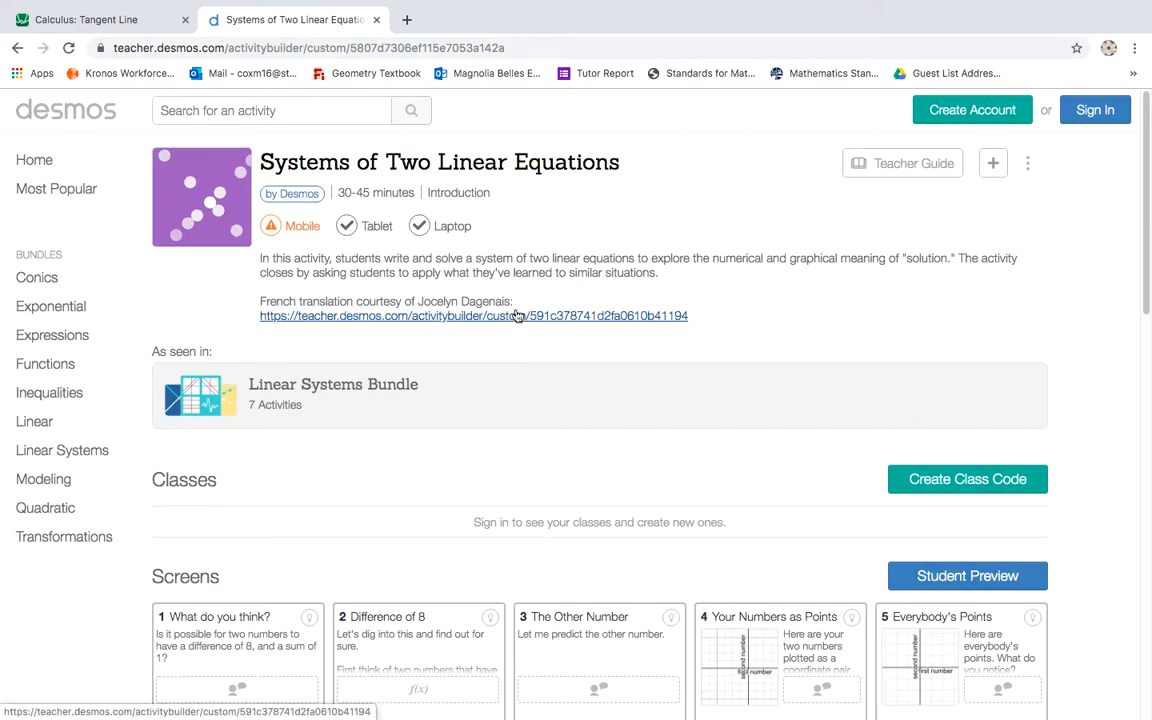
Step: Close the activity's browser tab and open the Parabolas: Standard Form example graph in the calculator
left_click(376, 20)
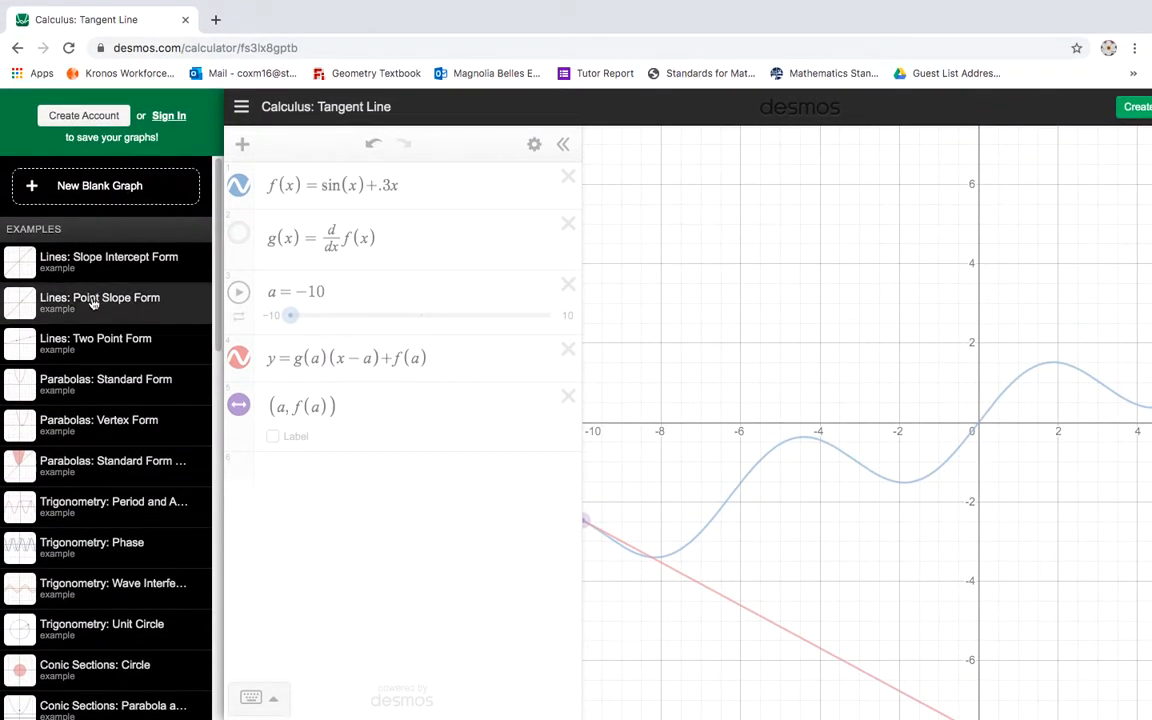
scroll(96, 460, "down", 4)
scroll(96, 426, "down", 5)
scroll(94, 428, "up", 6)
scroll(96, 425, "down", 4)
scroll(96, 420, "up", 4)
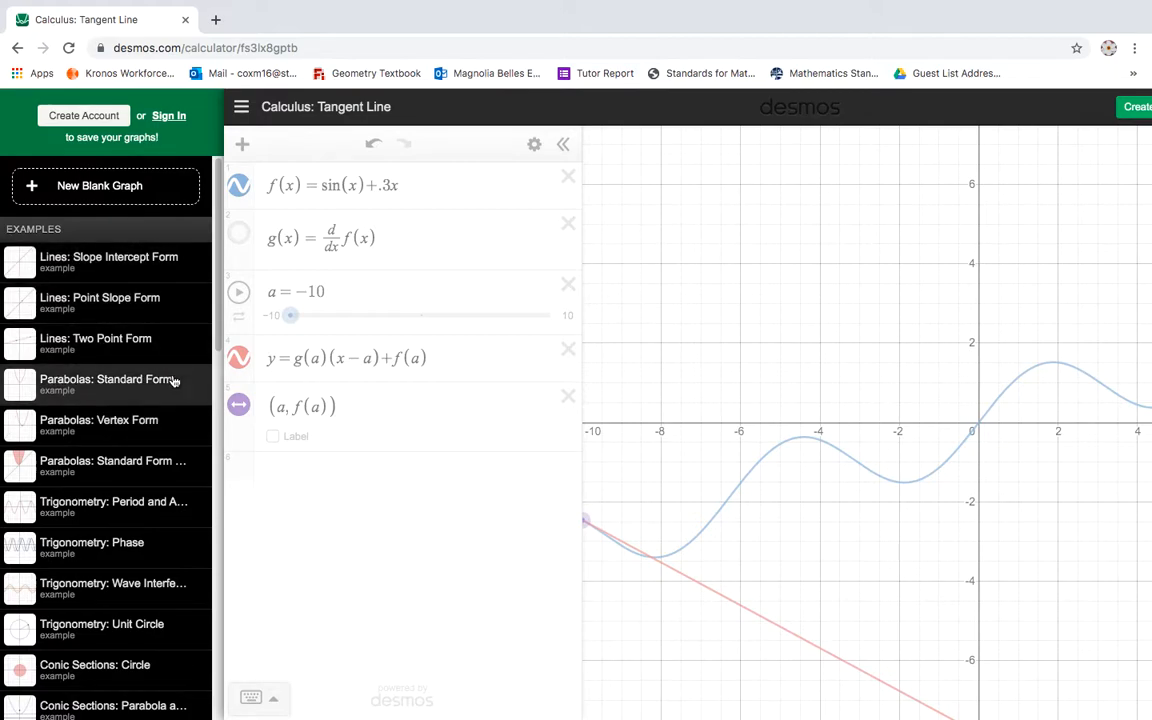
scroll(168, 363, "down", 1)
scroll(122, 300, "down", 3)
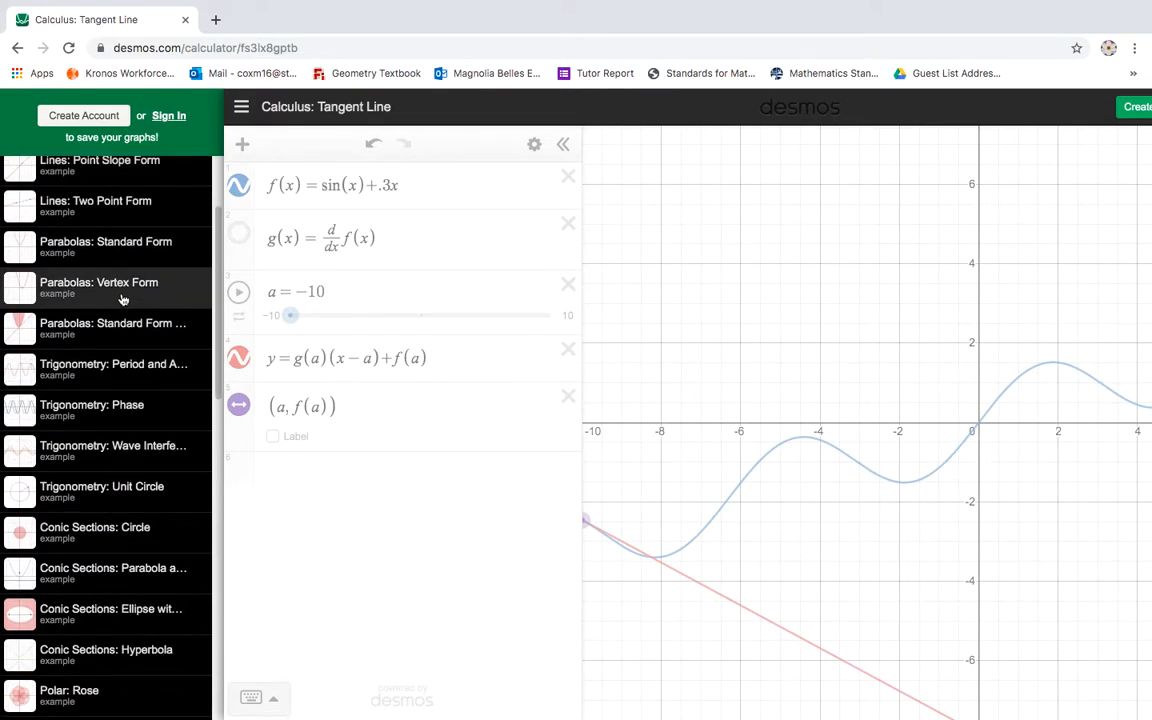
left_click(110, 262)
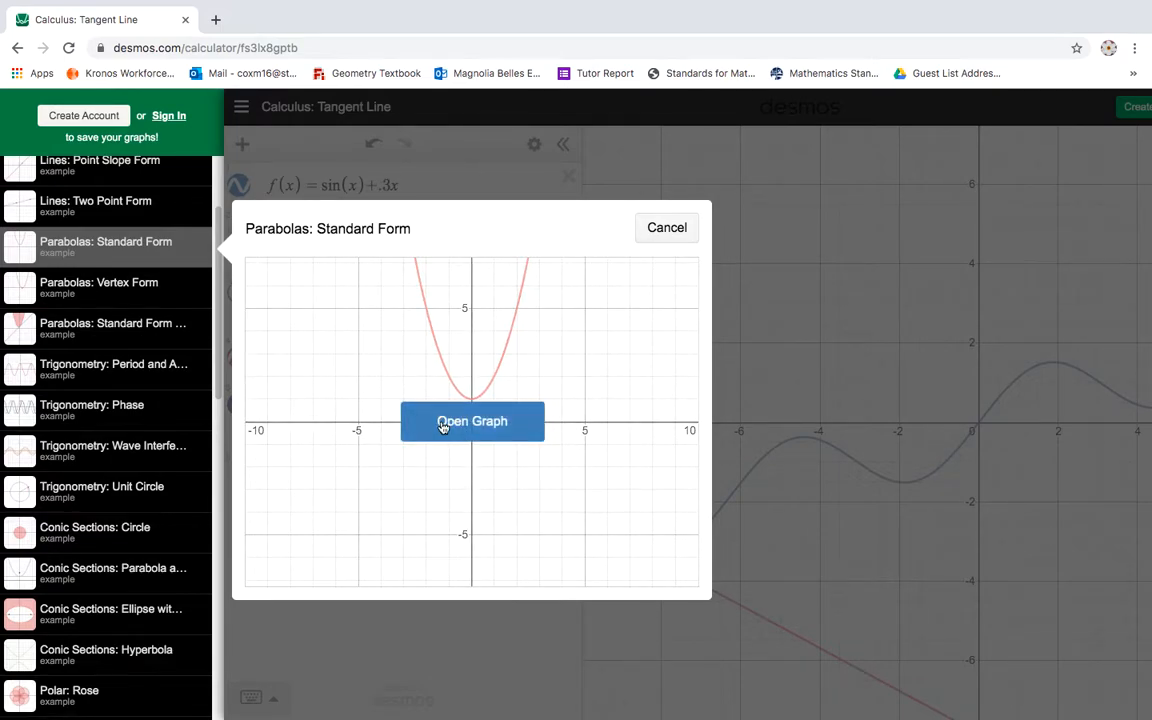
left_click(445, 424)
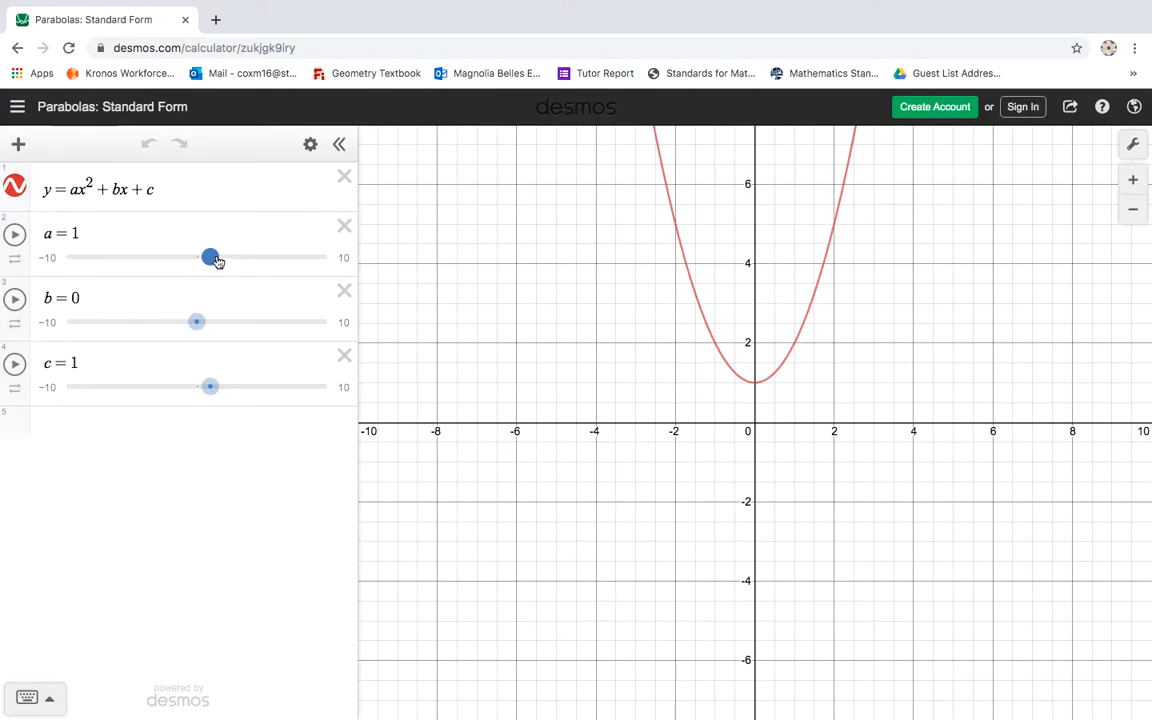
Step: Vary the parabola's sliders, trying a at −1.2 and 10, setting b to 9 and c to −4.5, and briefly animating a
left_click_drag(216, 260, 186, 209)
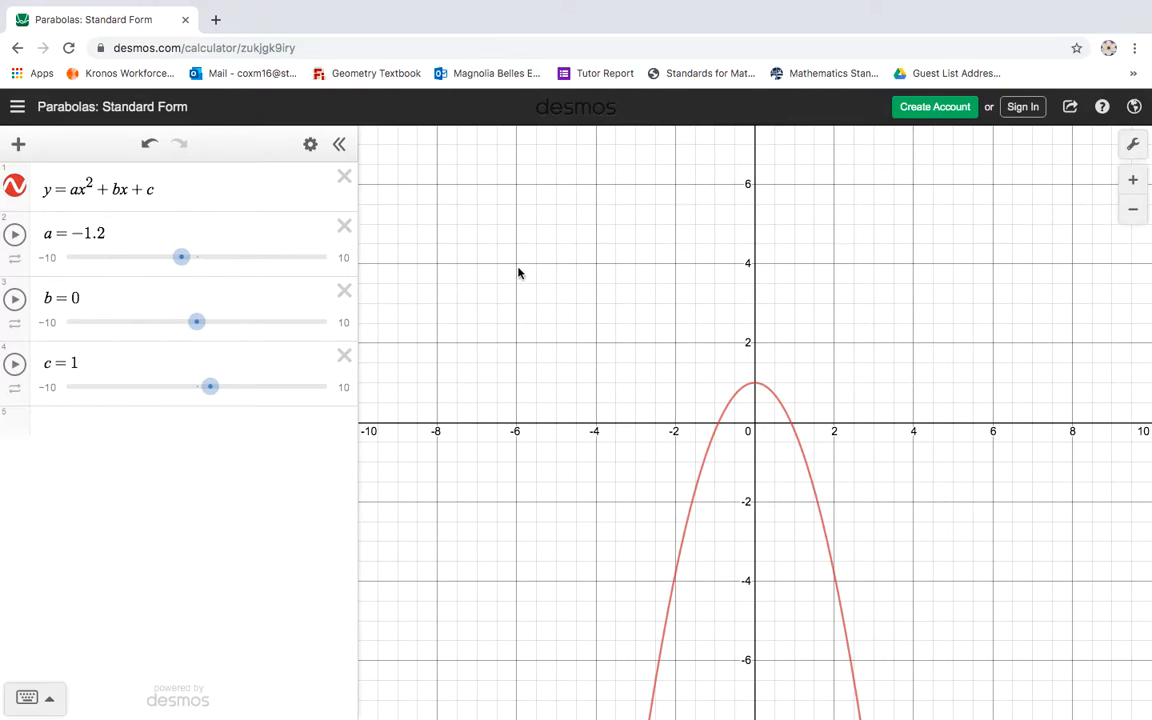
left_click_drag(180, 259, 334, 337)
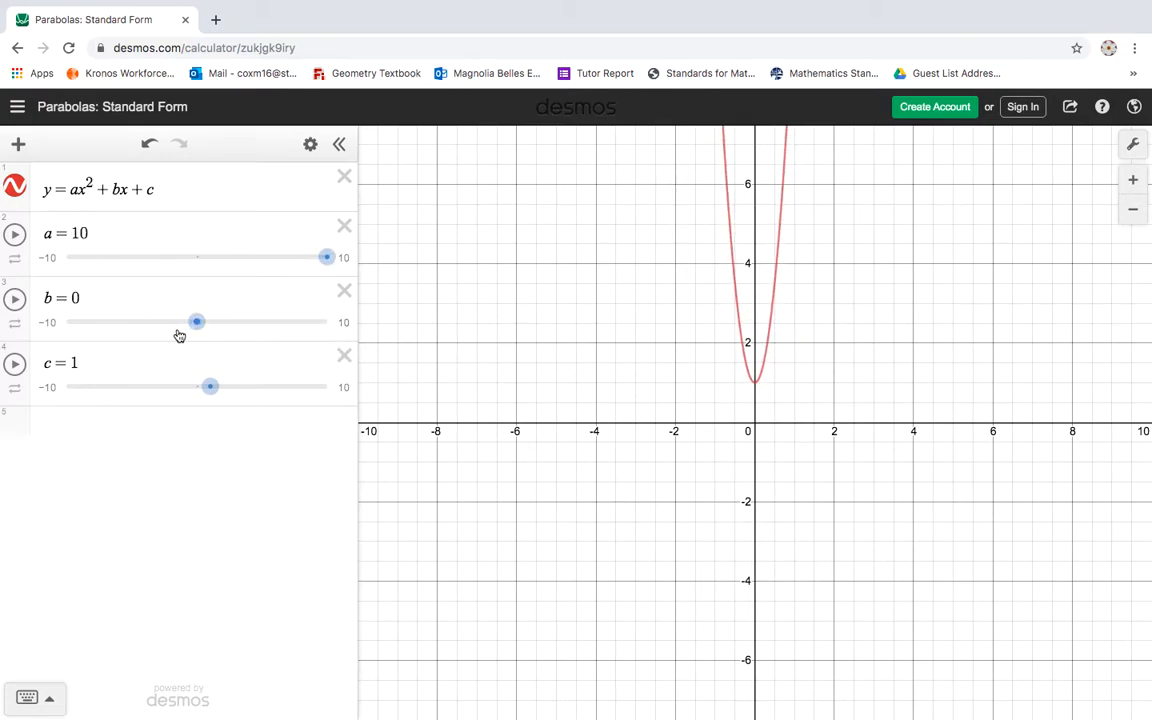
left_click_drag(195, 321, 314, 321)
left_click_drag(209, 386, 132, 355)
left_click(14, 234)
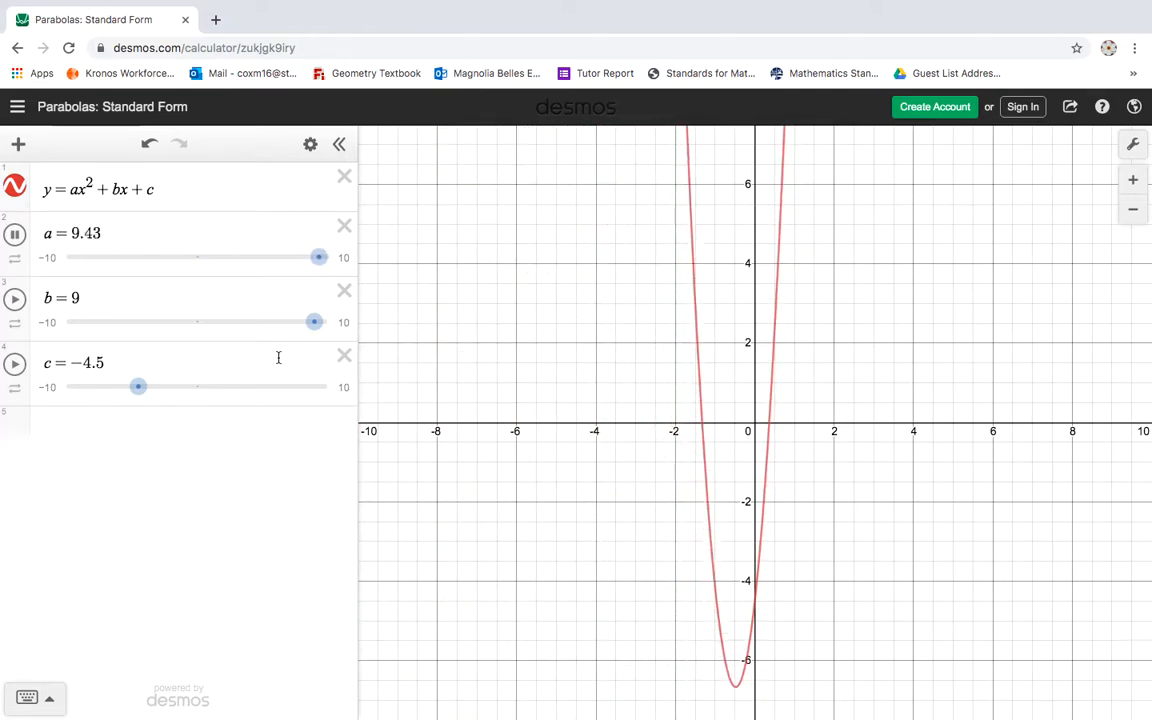
left_click(15, 235)
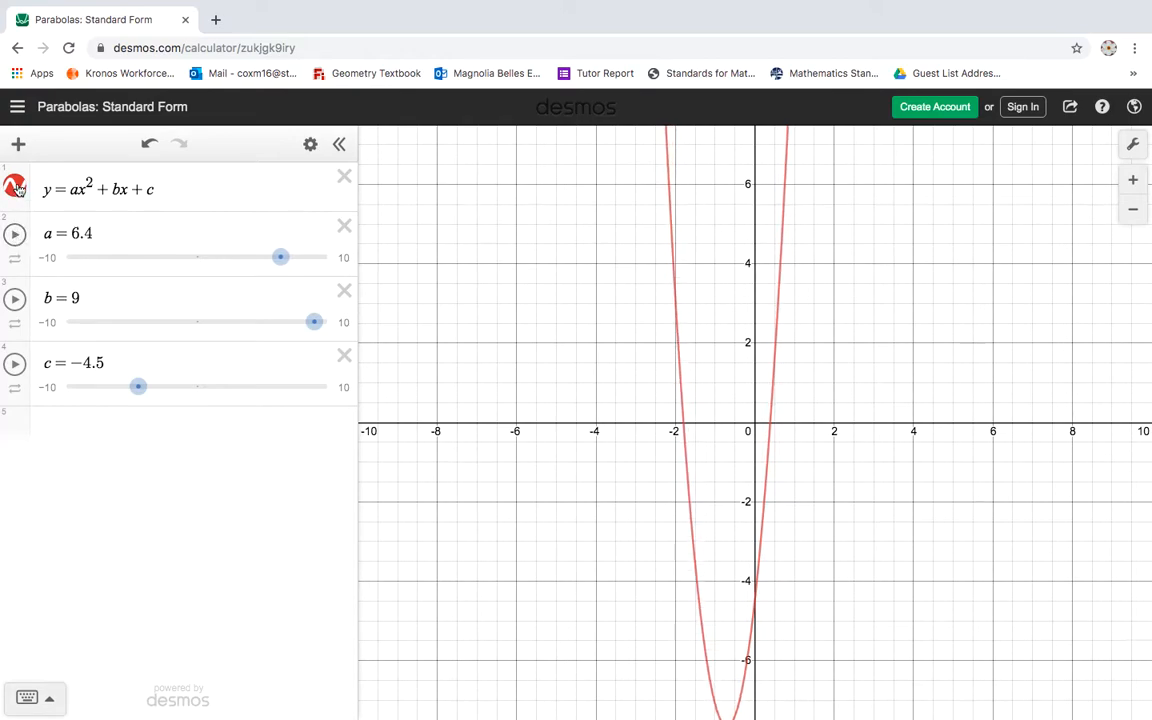
Step: Start a new blank graph in place of the parabola example
left_click(17, 106)
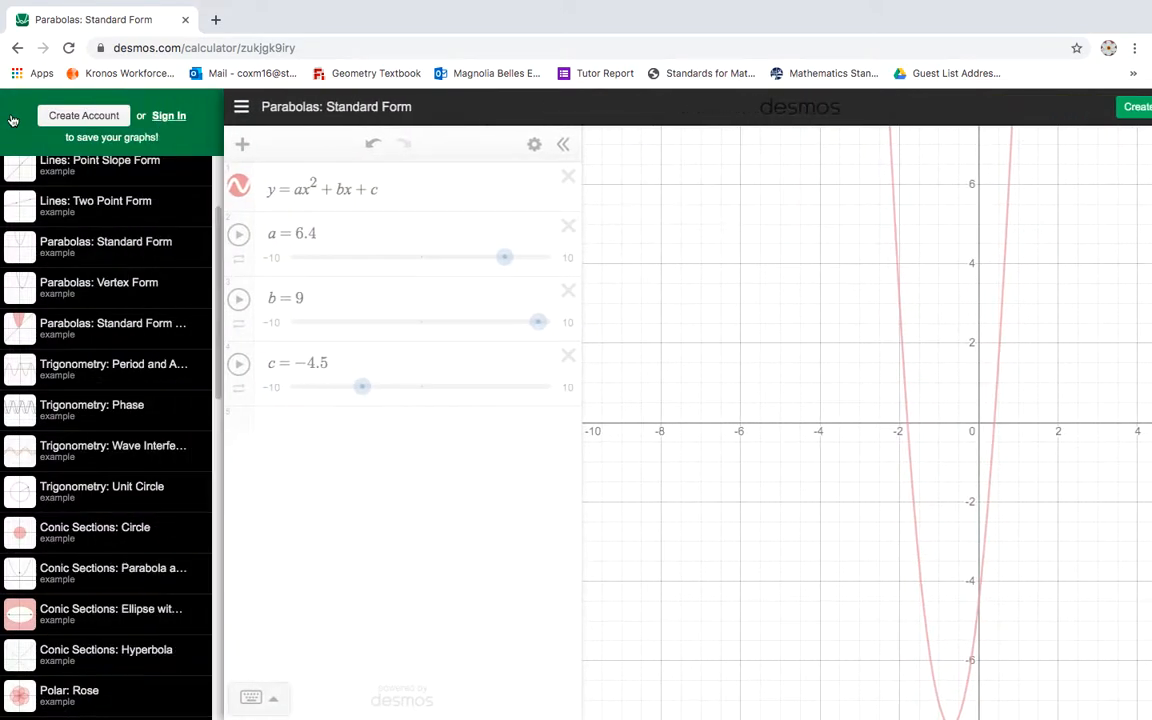
scroll(30, 190, "up", 2)
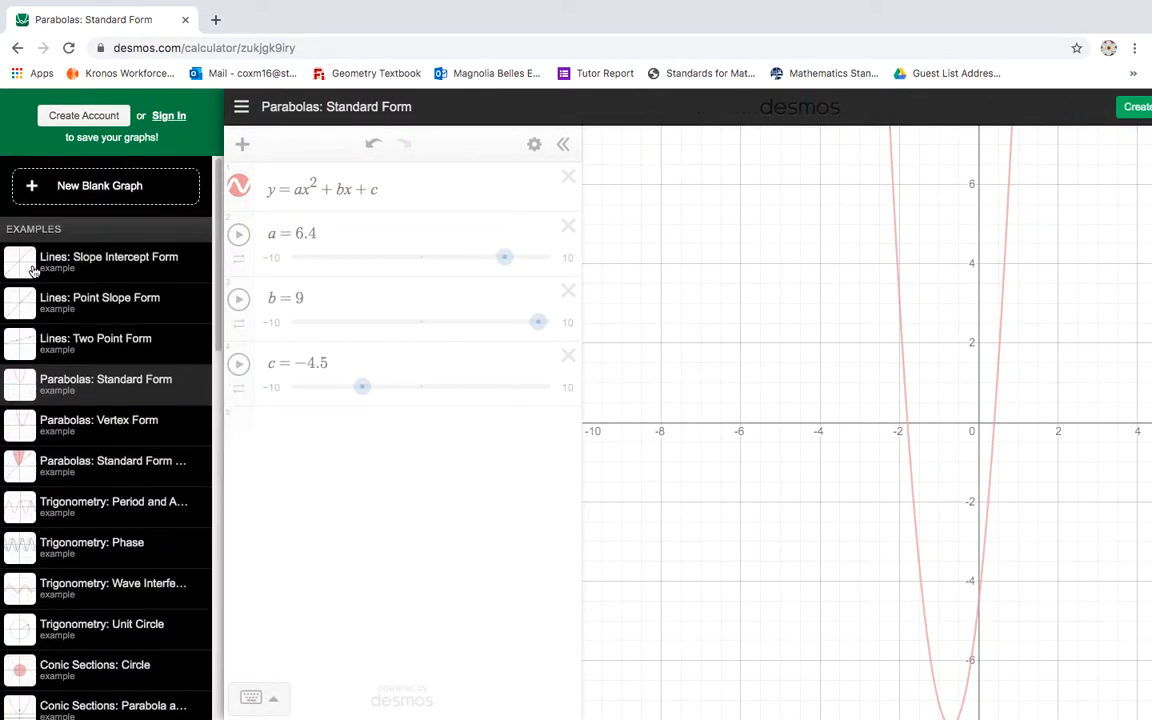
left_click(30, 187)
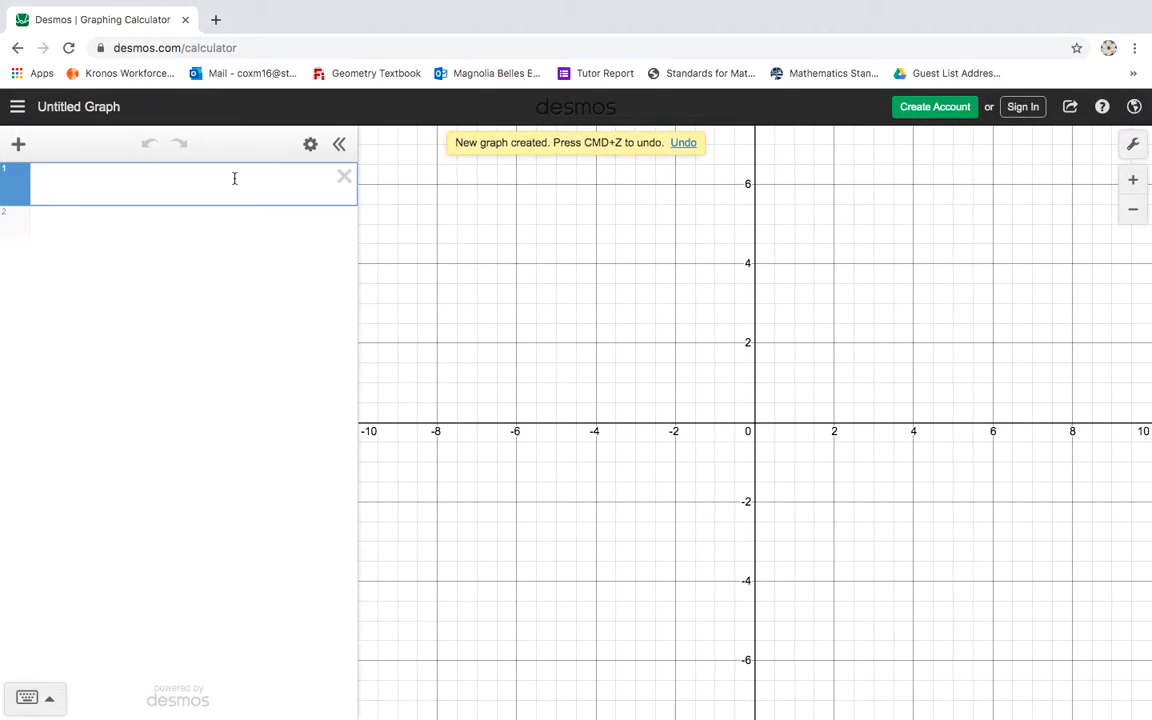
scroll(676, 292, "down", 5)
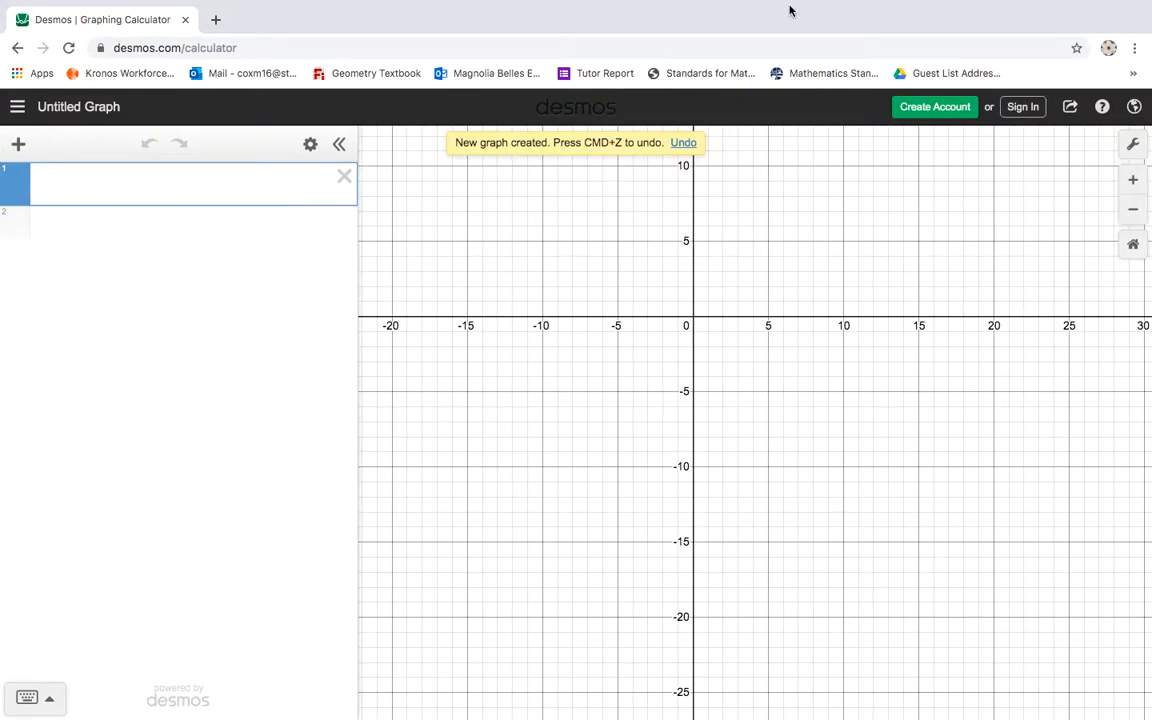
mouse_move(777, 8)
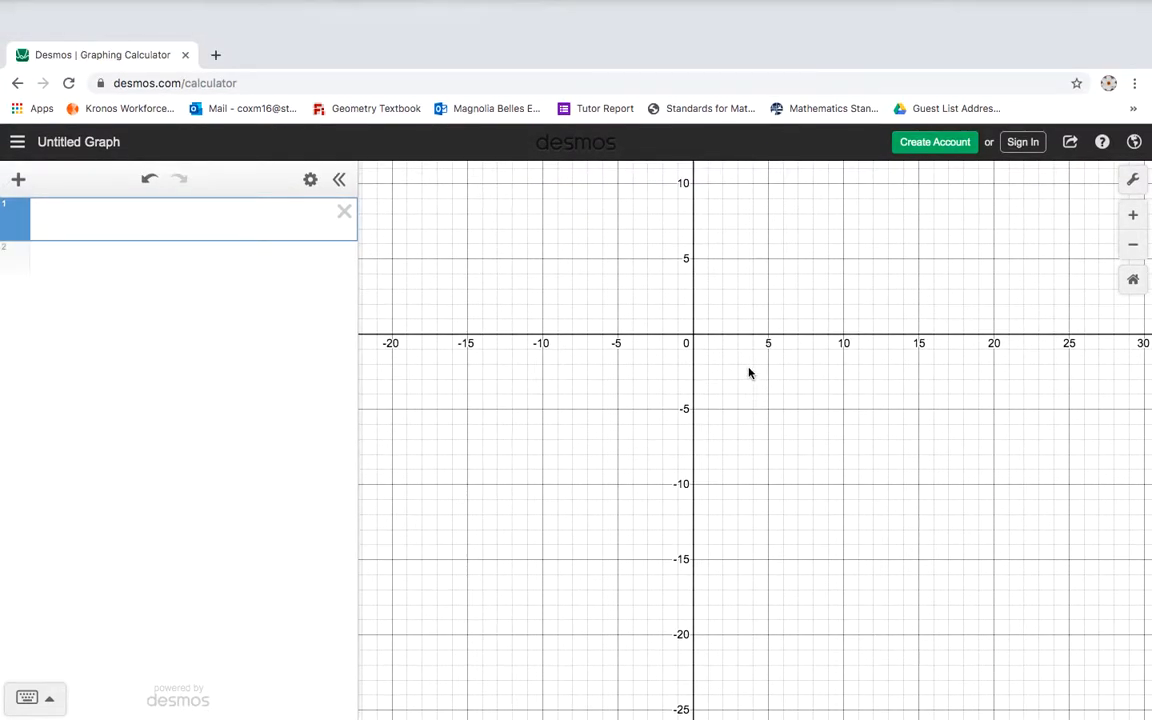